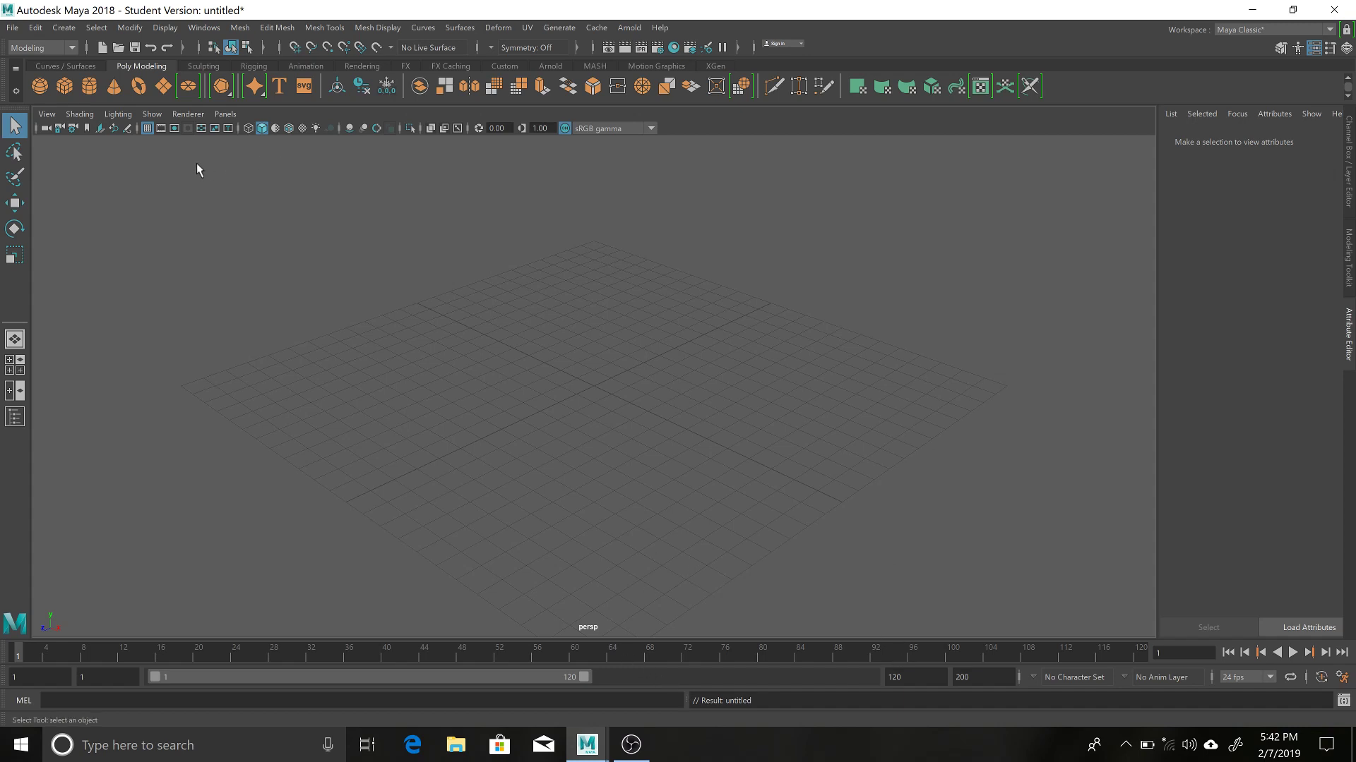
- Create a polygon cube at the origin, frame it in the perspective view and deselect it
left_click(65, 28)
mouse_move(134, 79)
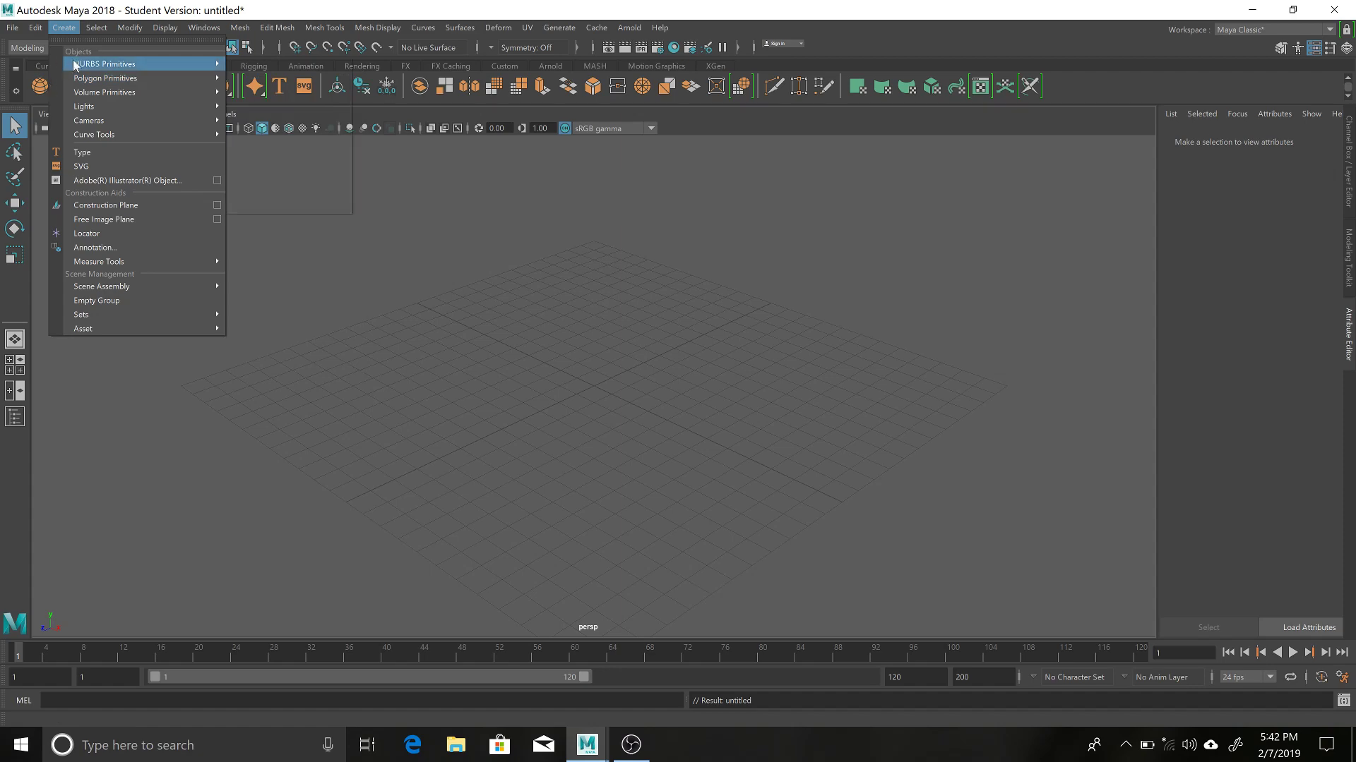
mouse_move(97, 27)
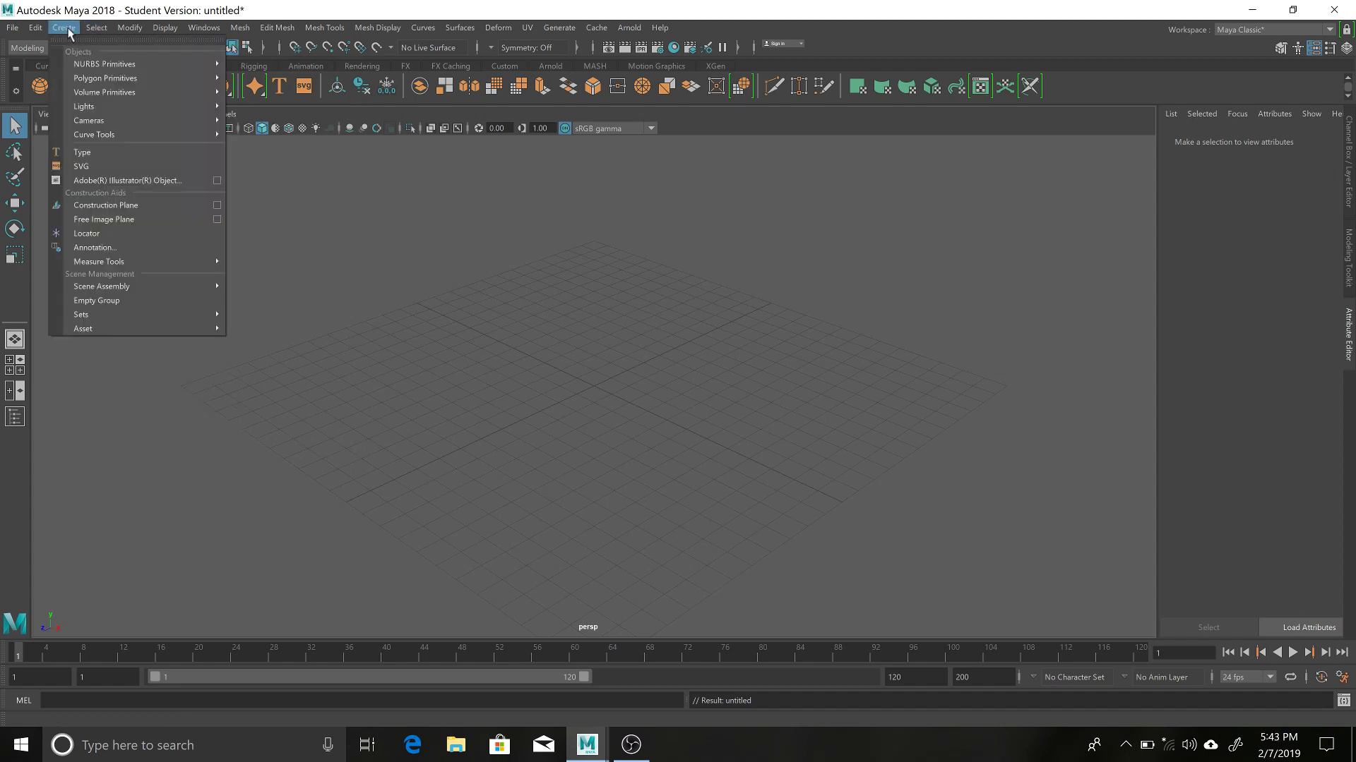
mouse_move(90, 79)
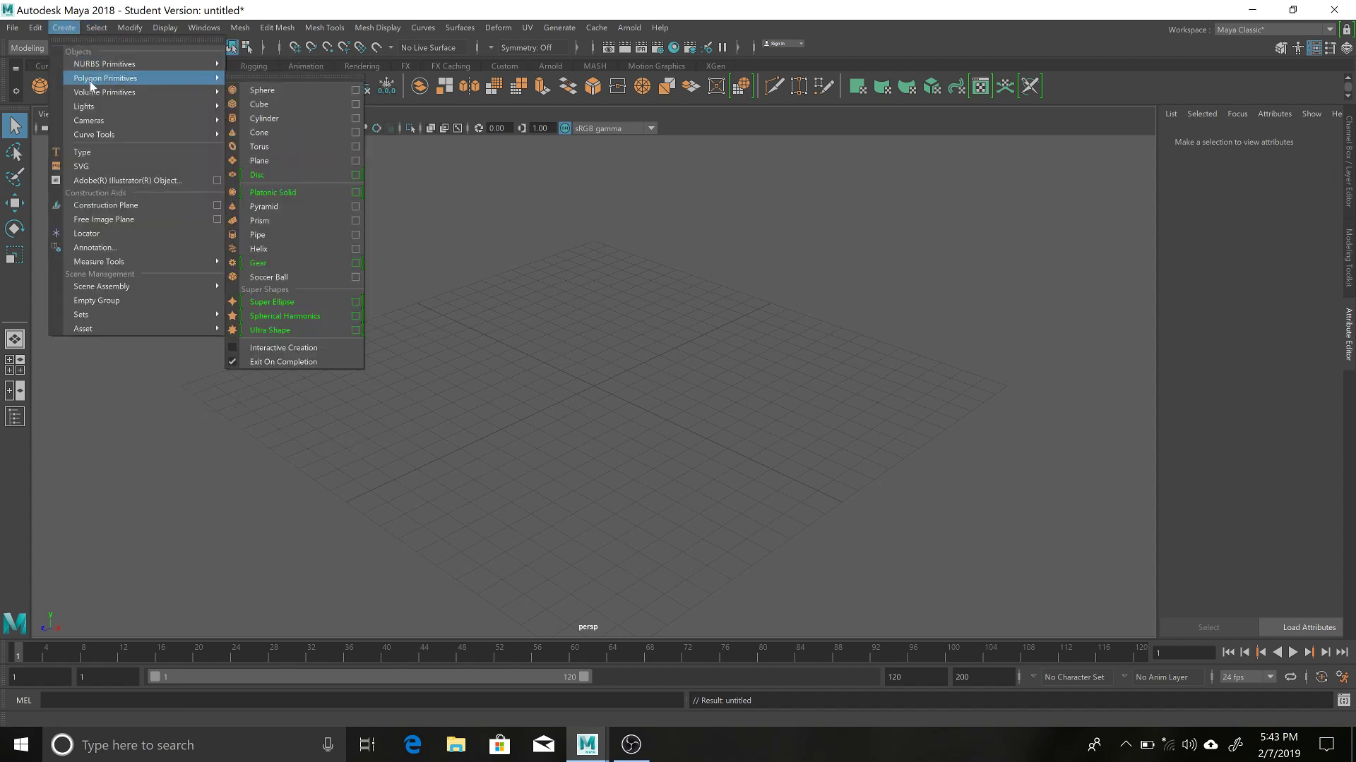
left_click(278, 105)
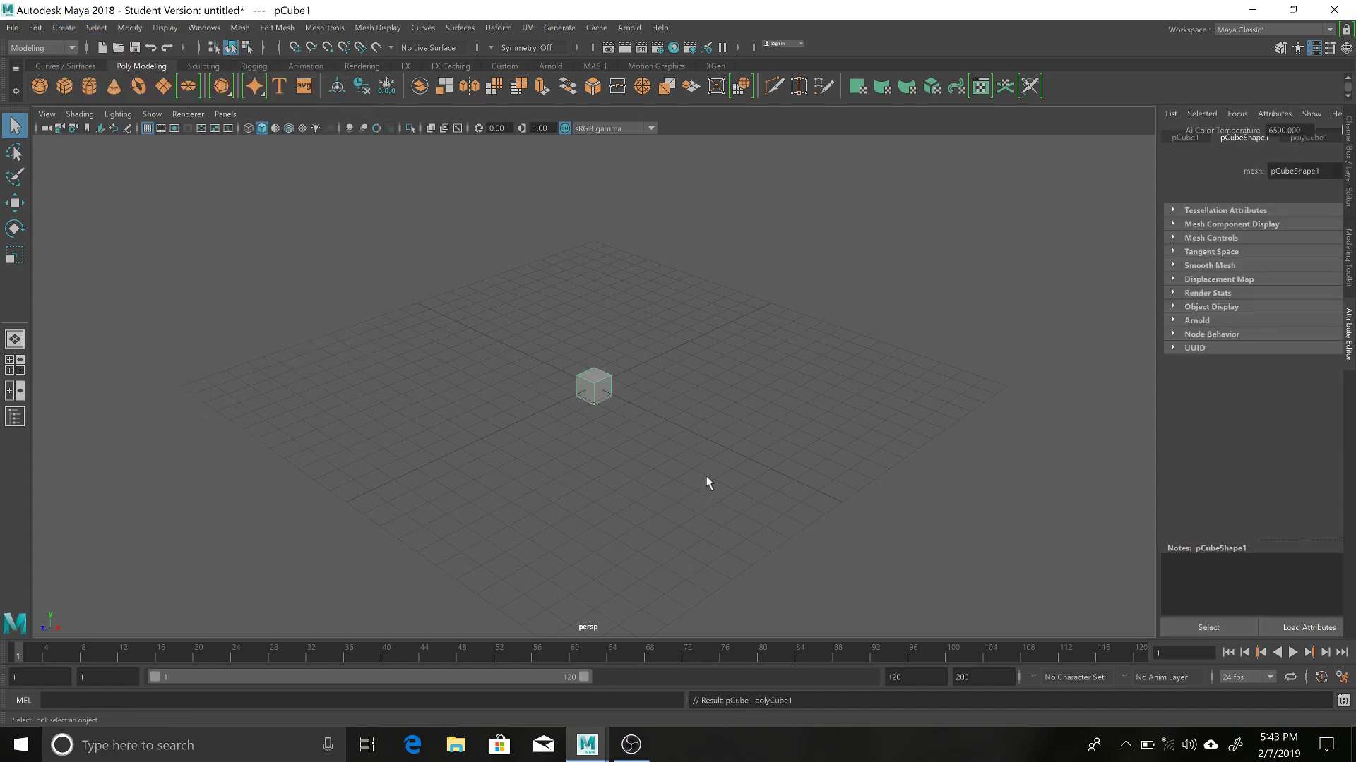
key("f")
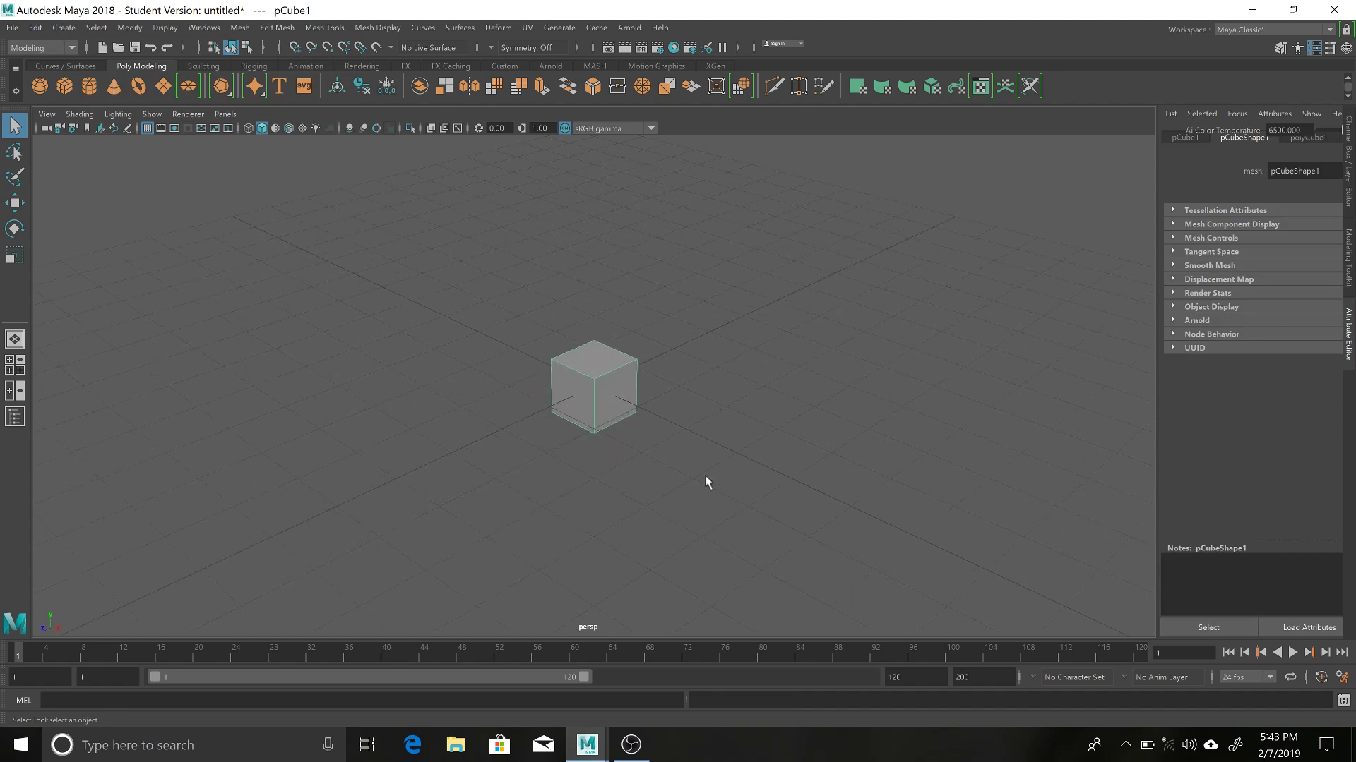
left_click(701, 382)
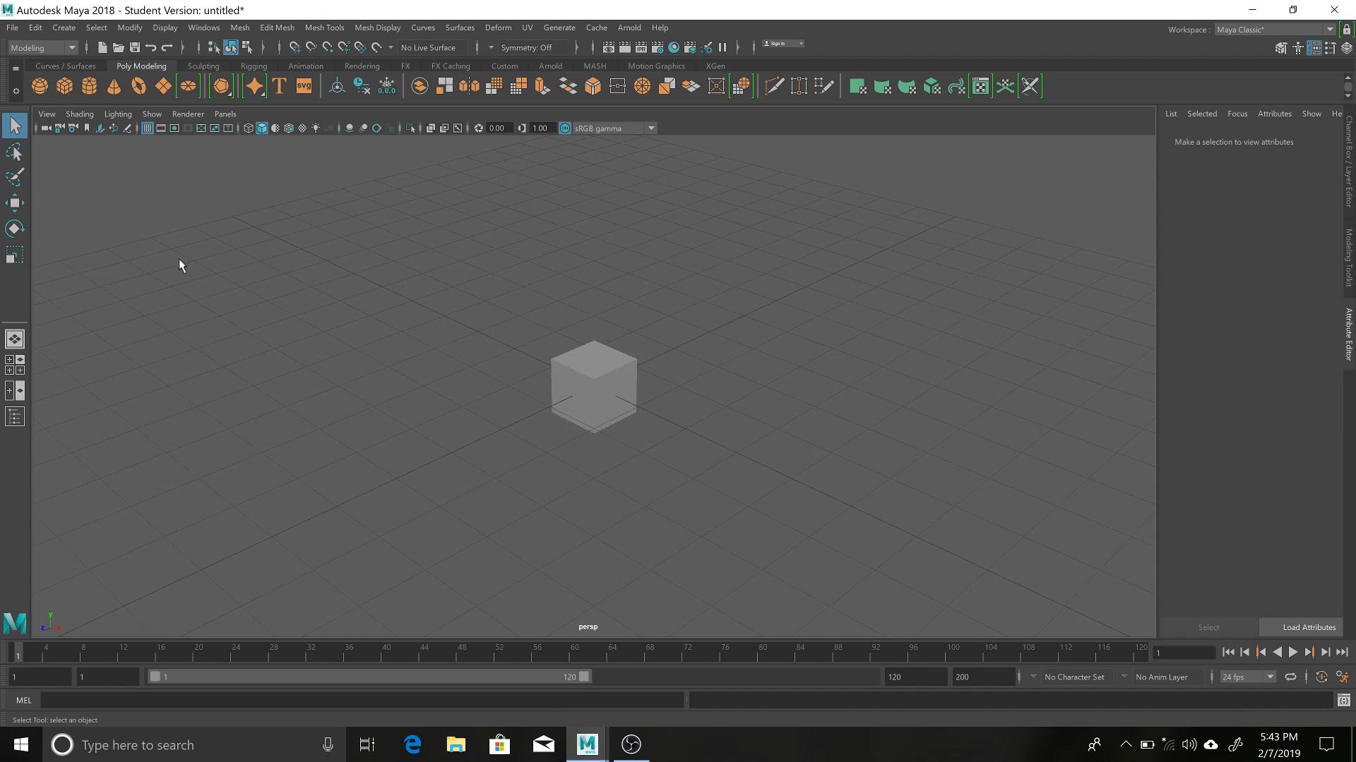
- Move the cube to about X -1.74, Y 2.13, Z 1.63 with the Move tool
left_click(16, 204)
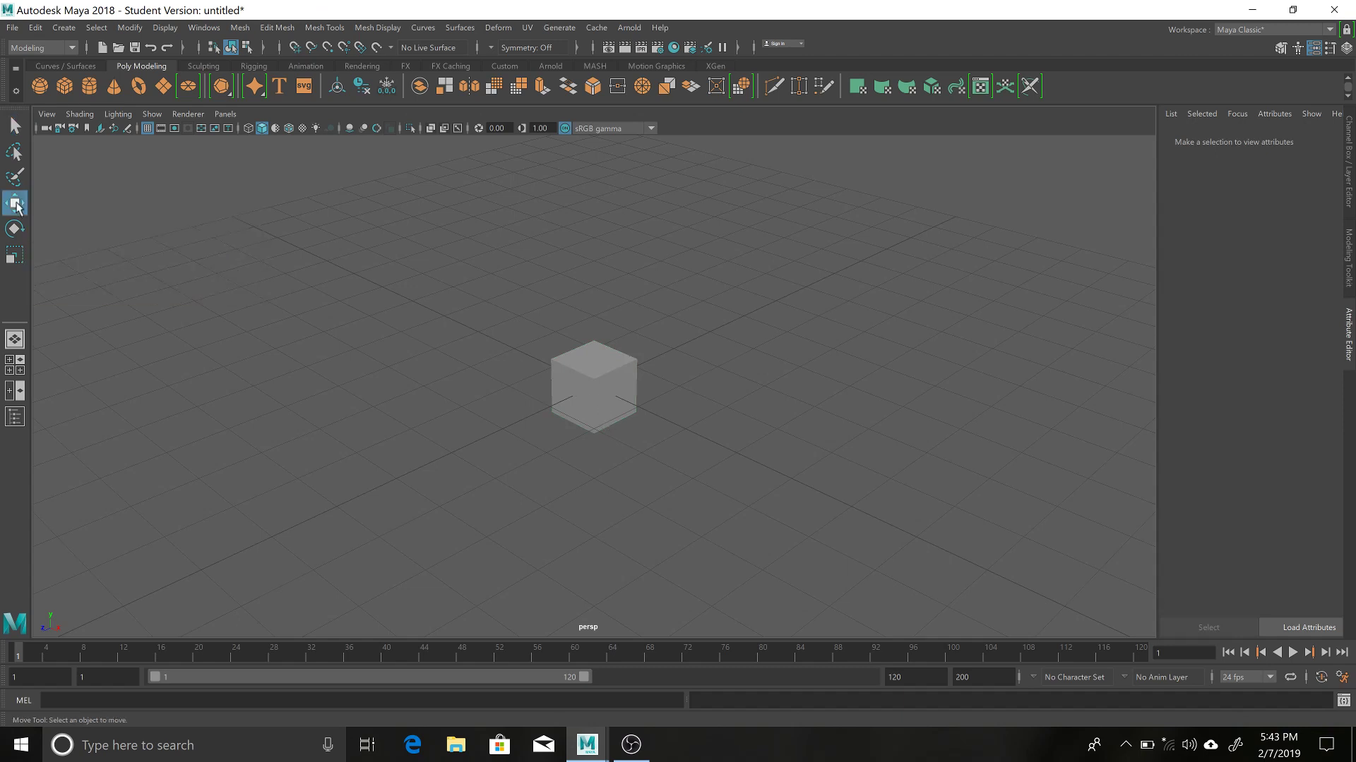
left_click(593, 373)
left_click_drag(594, 323, 603, 231)
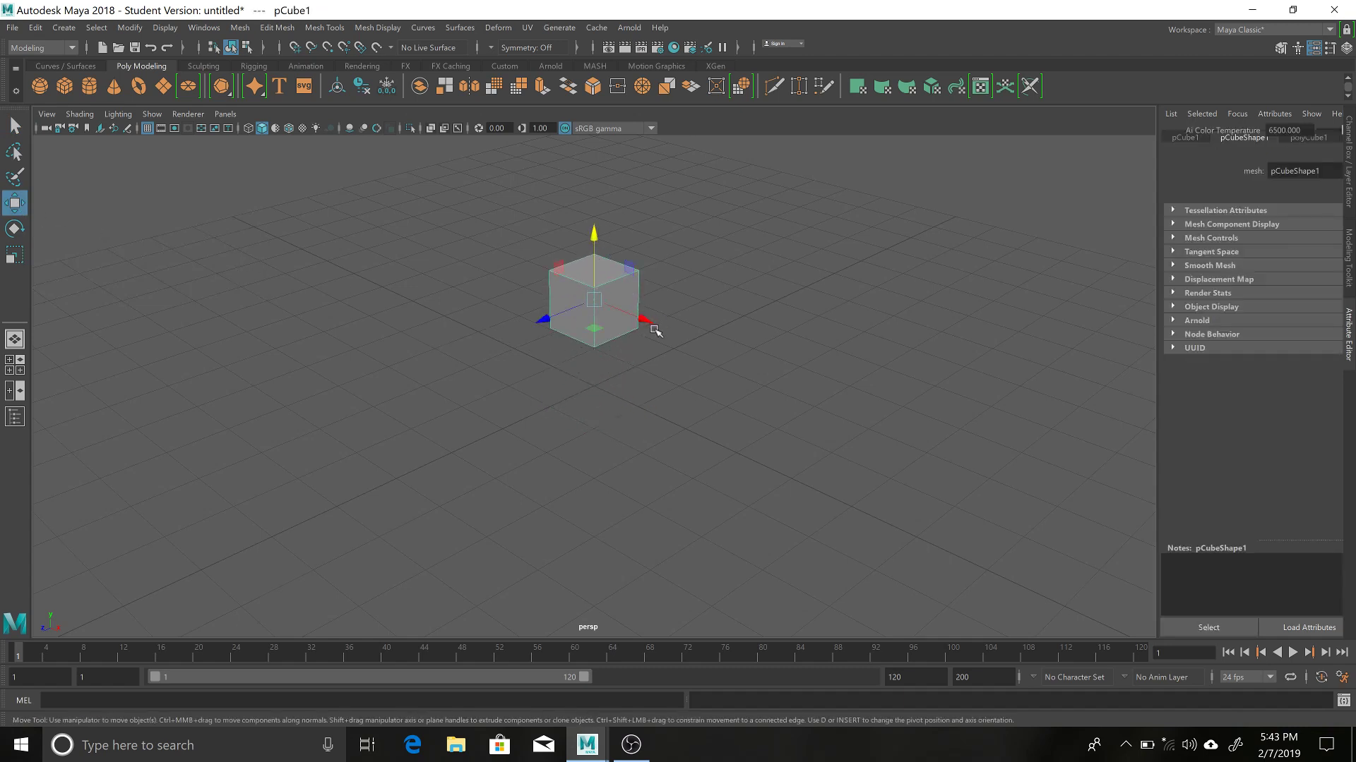
left_click_drag(651, 329, 704, 367)
left_click(594, 280)
left_click_drag(591, 244, 593, 206)
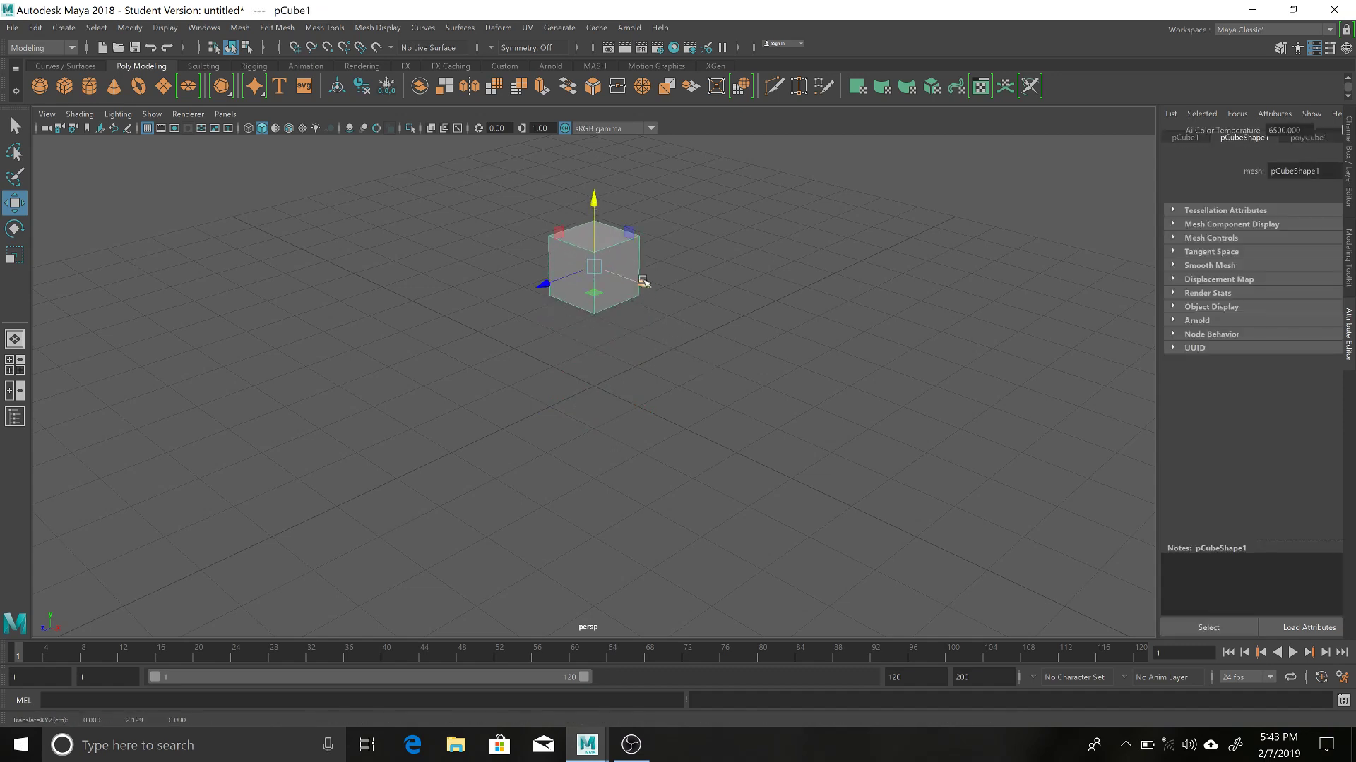
left_click_drag(642, 282, 674, 314)
left_click_drag(578, 297, 503, 365)
left_click_drag(598, 328, 470, 297)
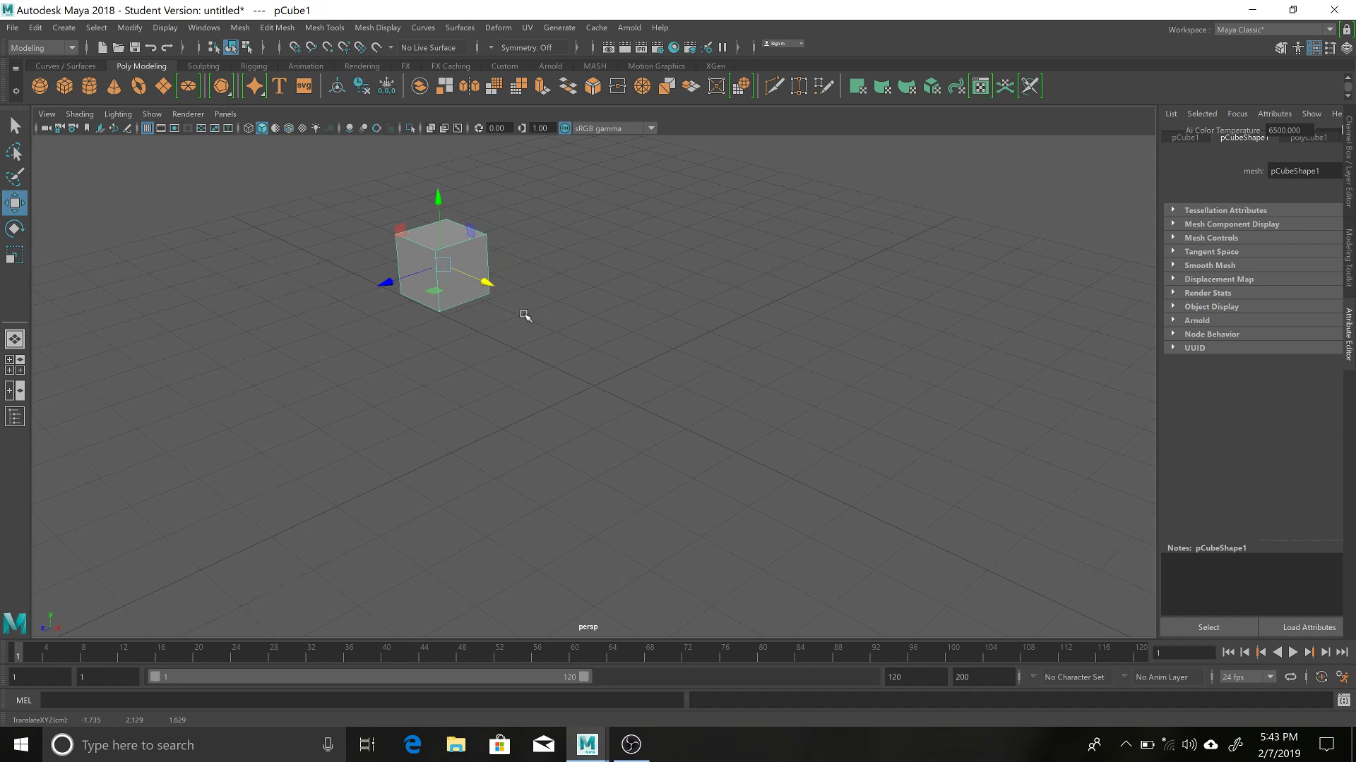
- Create a polygon plane at the origin and deselect it
left_click(77, 30)
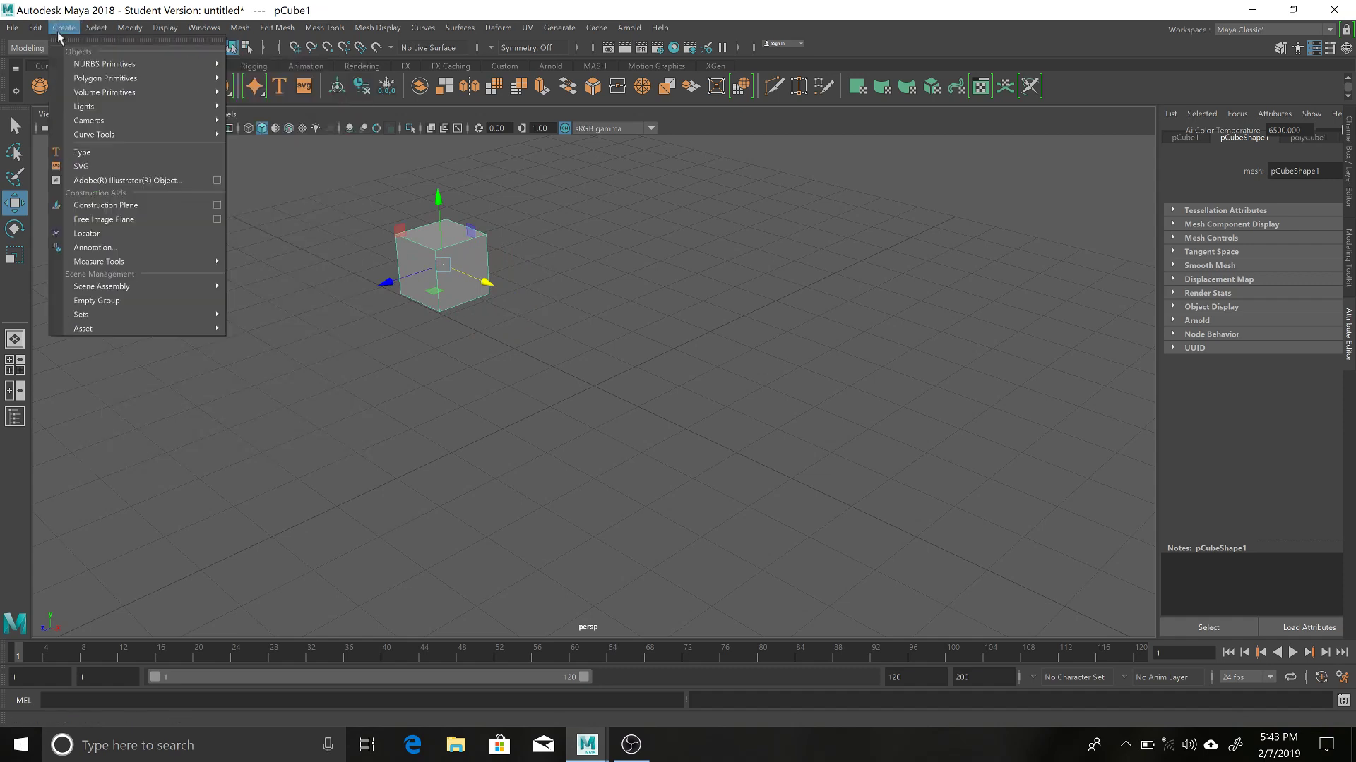
mouse_move(85, 79)
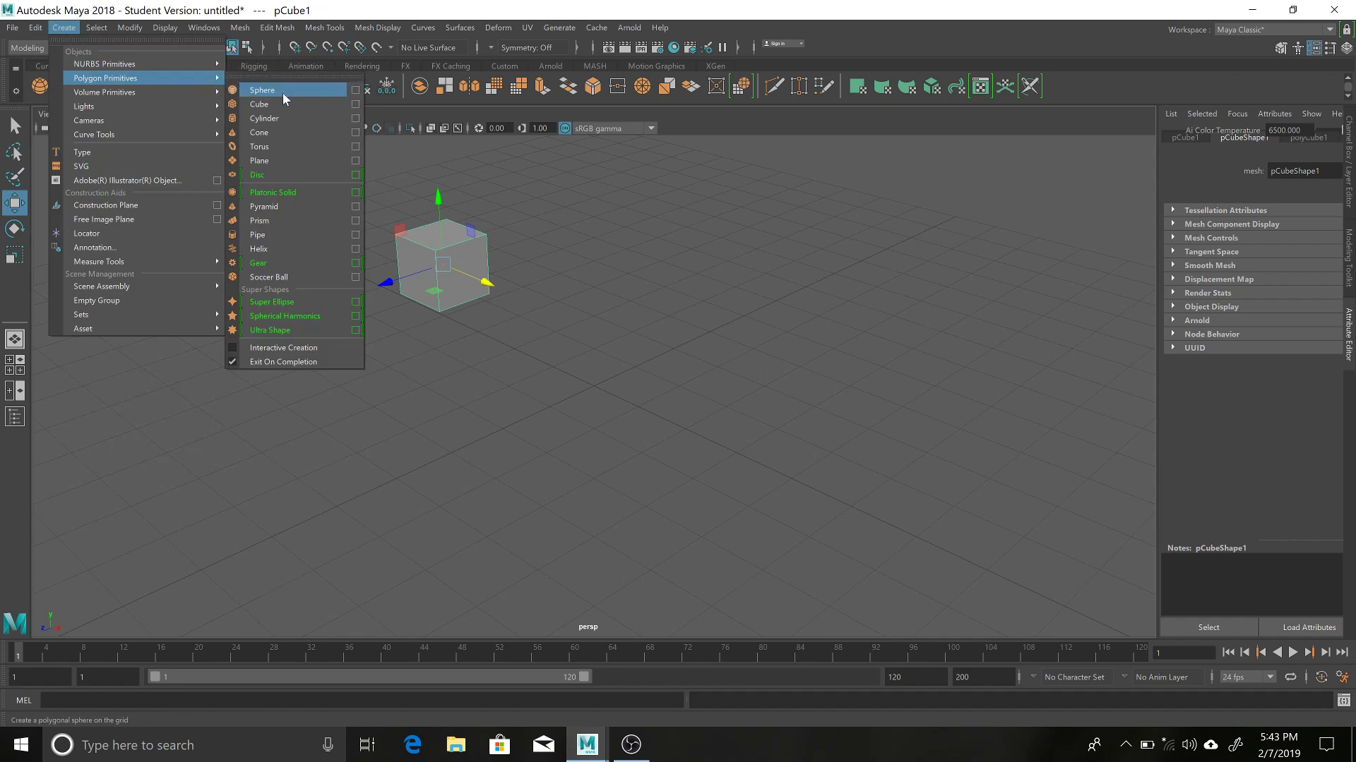
left_click(275, 161)
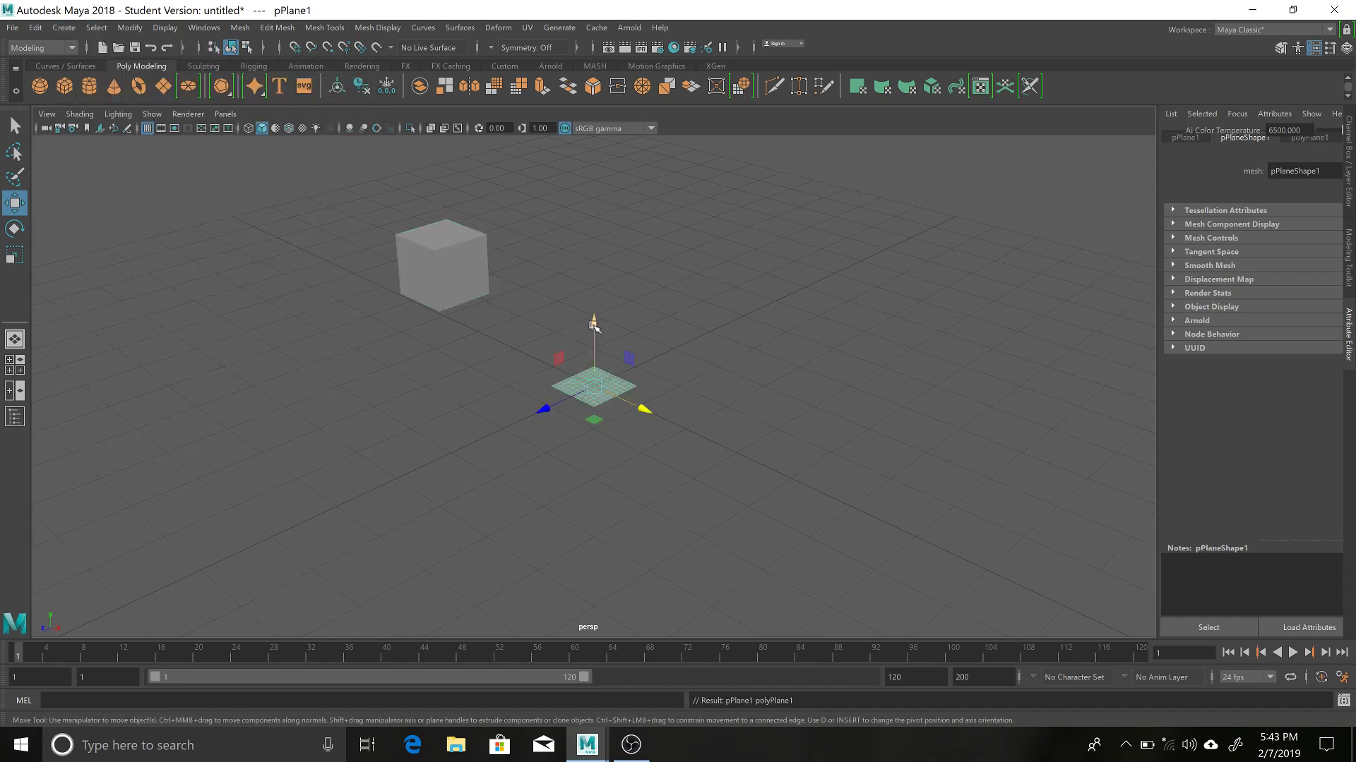
left_click(642, 408)
left_click(691, 283)
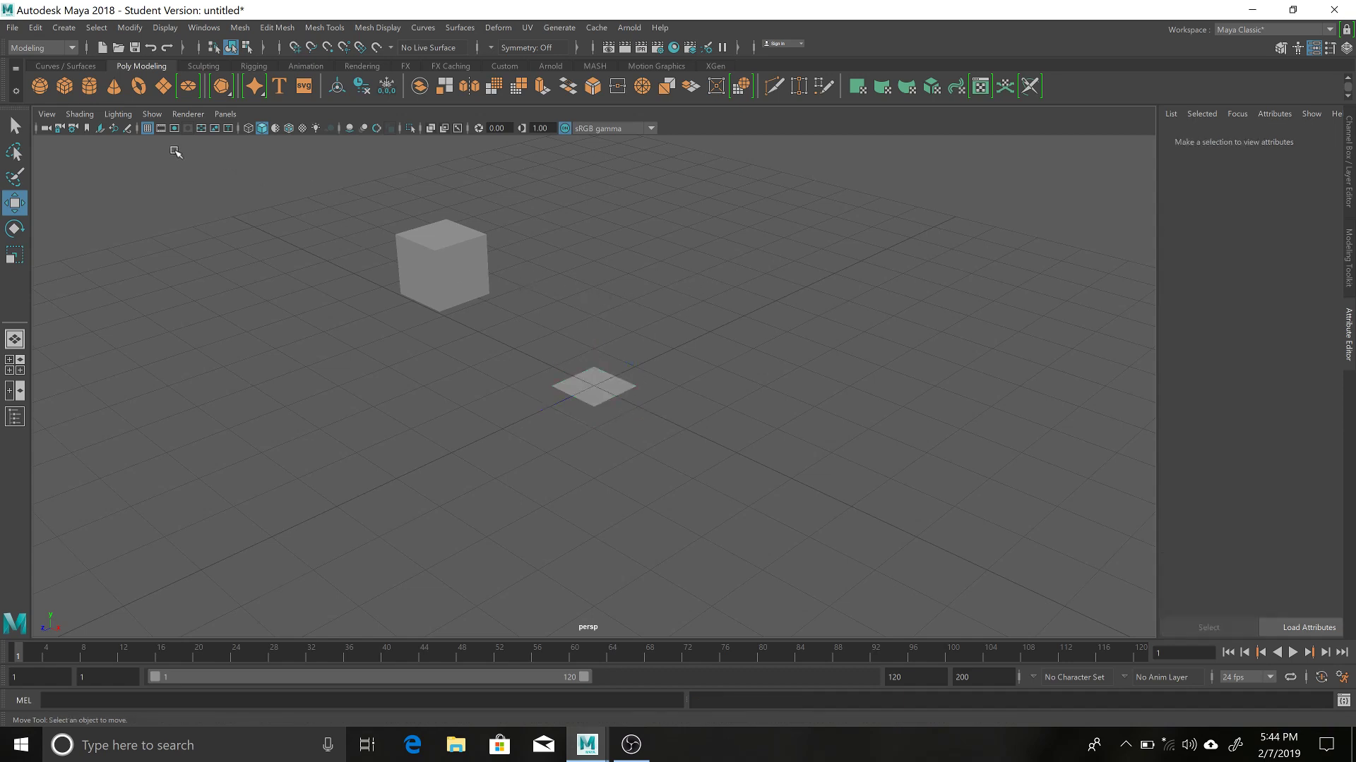
- Create a polygon sphere and move it to about X 3.94, Y 1.26
left_click(63, 33)
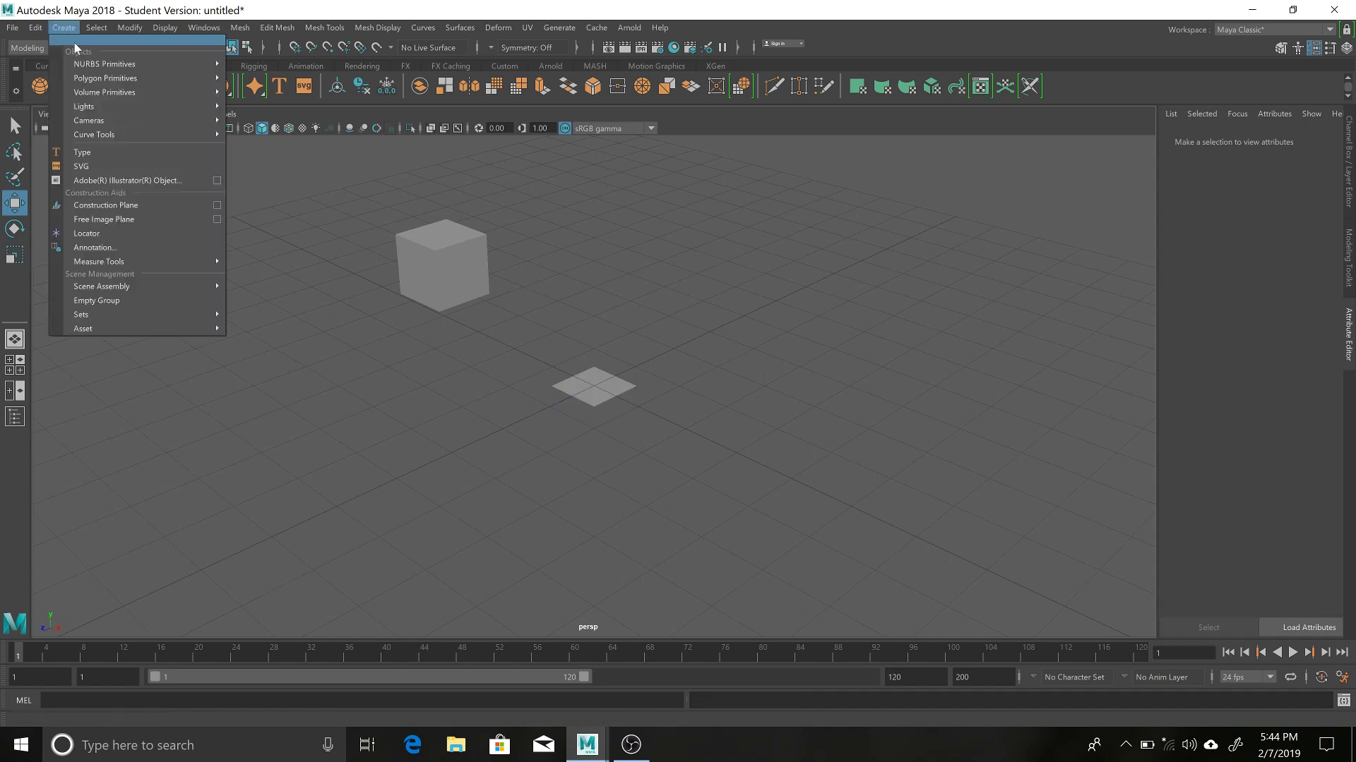
mouse_move(86, 71)
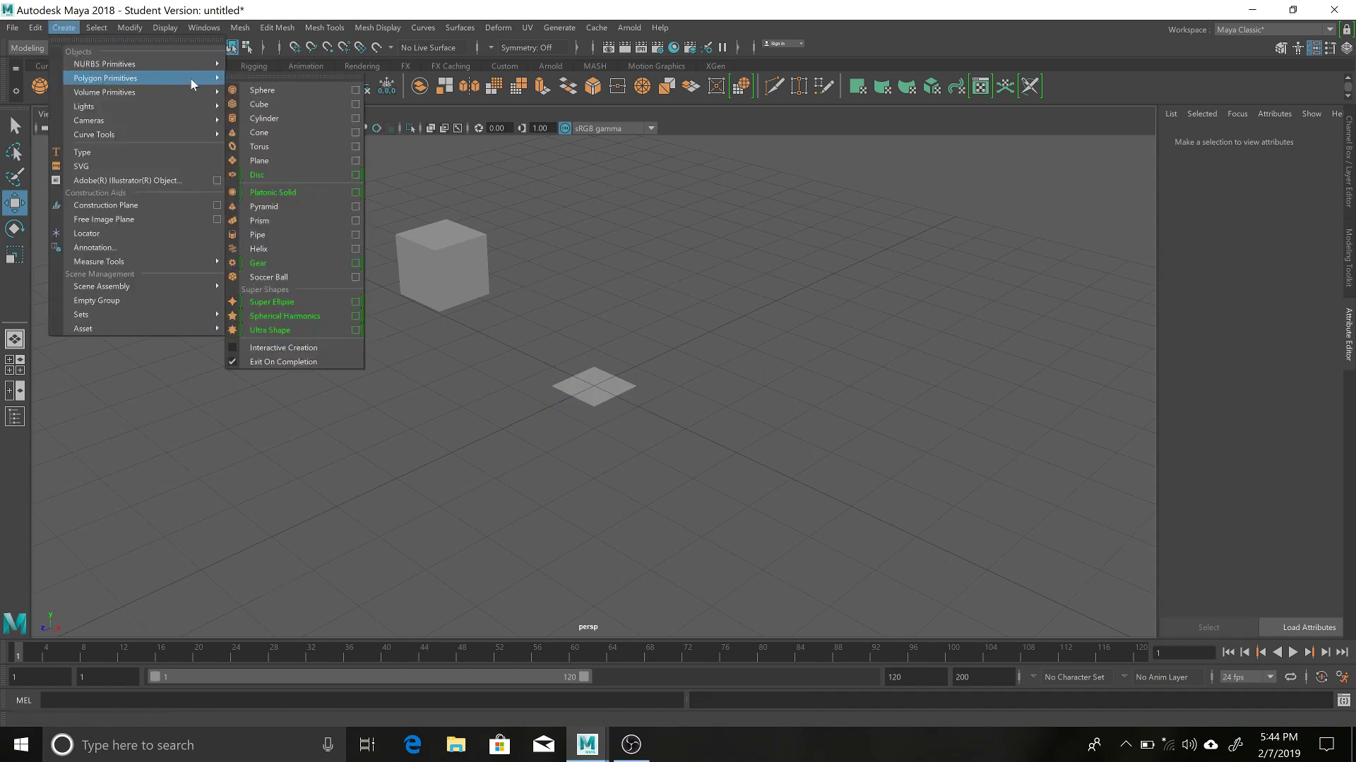
left_click(270, 90)
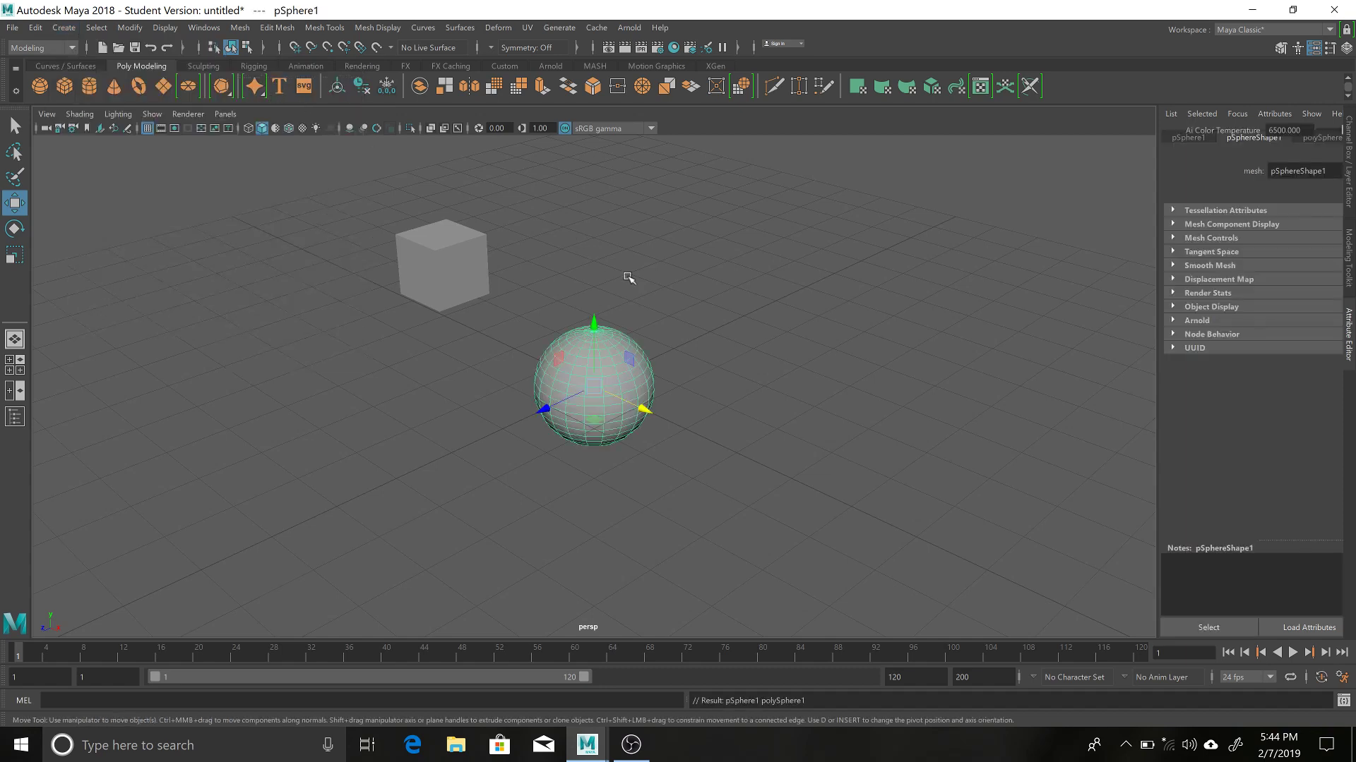
left_click(643, 408)
left_click_drag(644, 408, 867, 486)
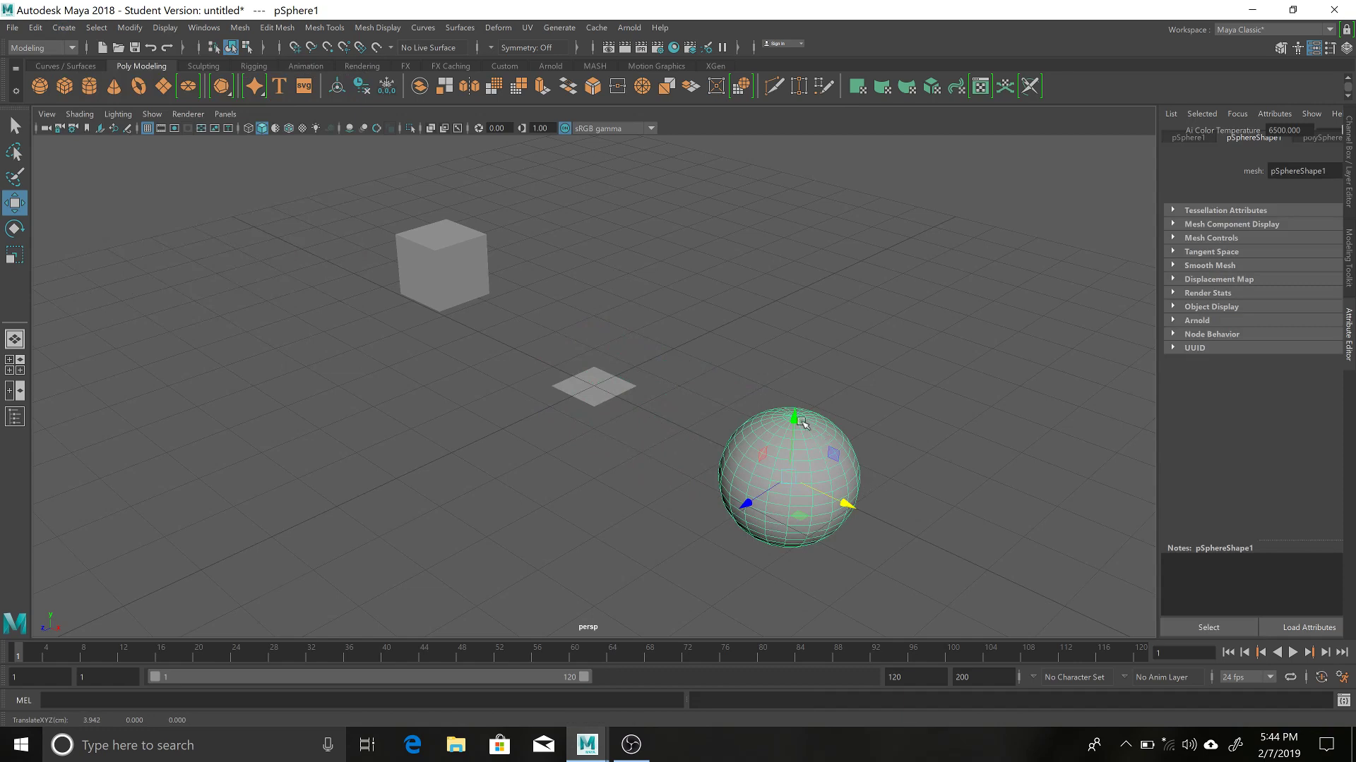
left_click_drag(794, 419, 809, 336)
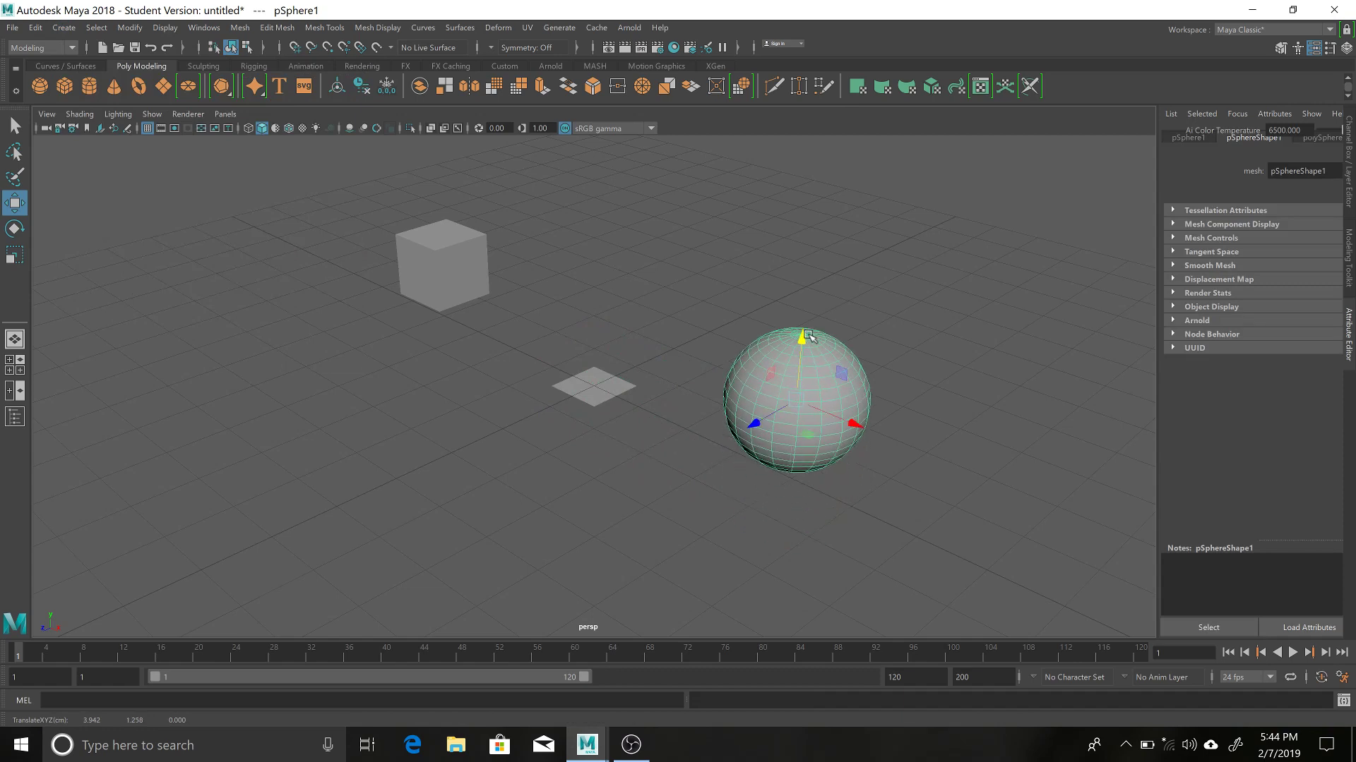
- Move the plane to about X -1.06, Y 0.48
left_click(610, 387)
left_click_drag(597, 327, 600, 297)
left_click_drag(641, 384, 595, 367)
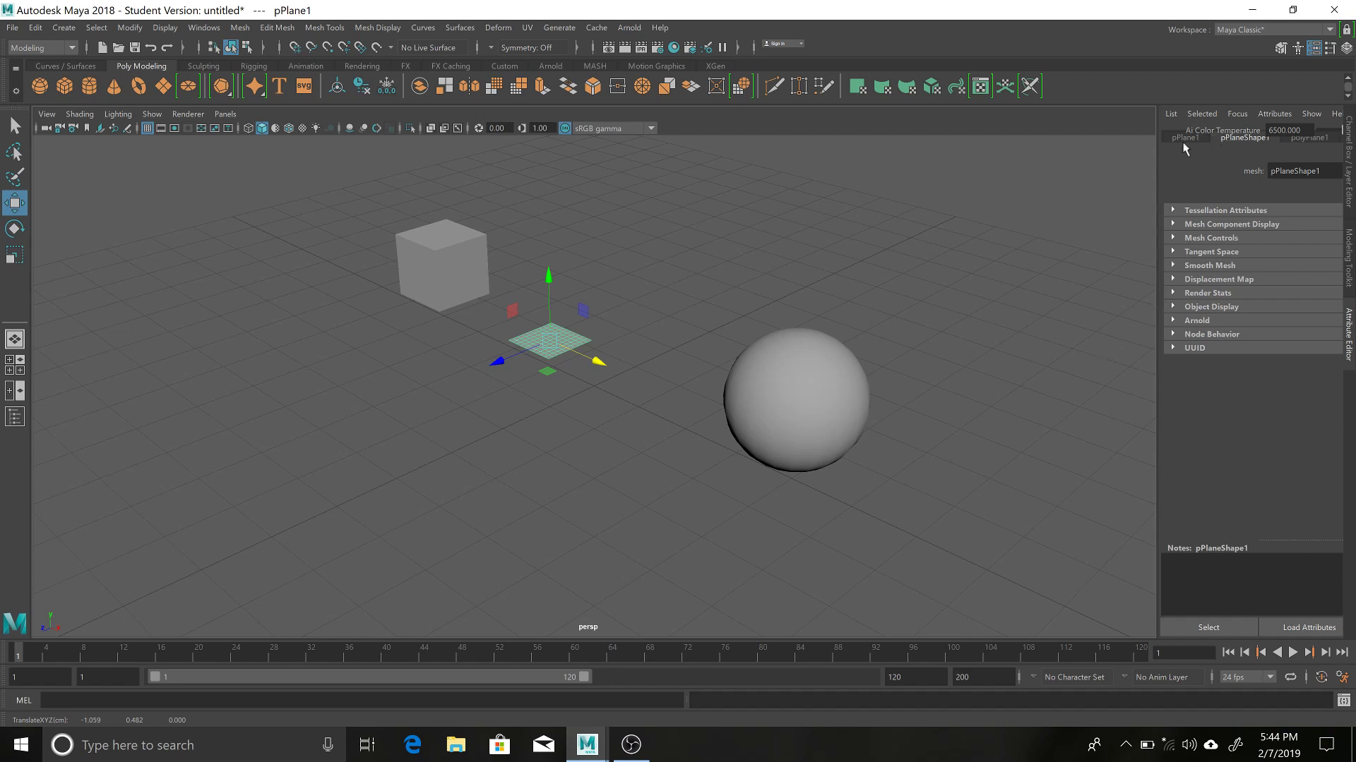
- Set the plane's Scale X, Scale Y and Scale Z to 4
left_click(1348, 160)
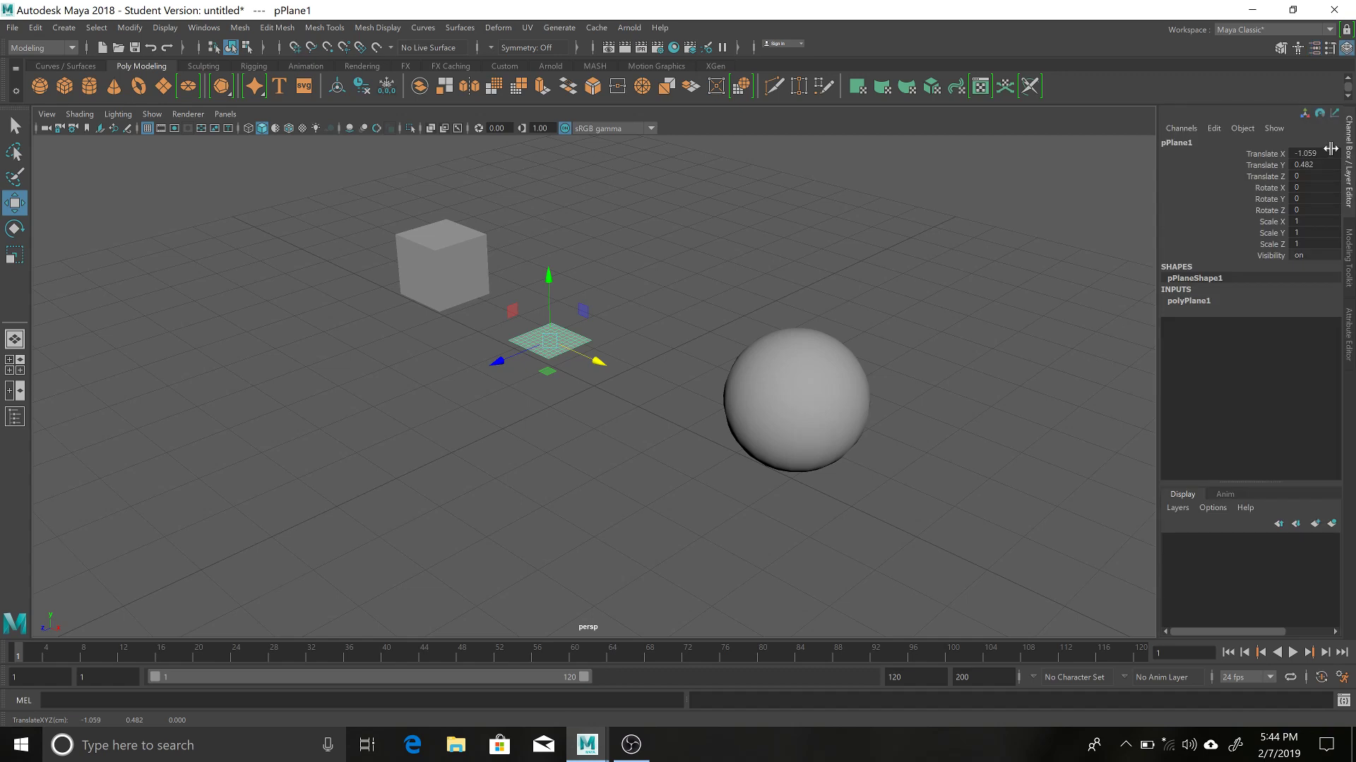
left_click(1307, 221)
type("4")
key("Tab")
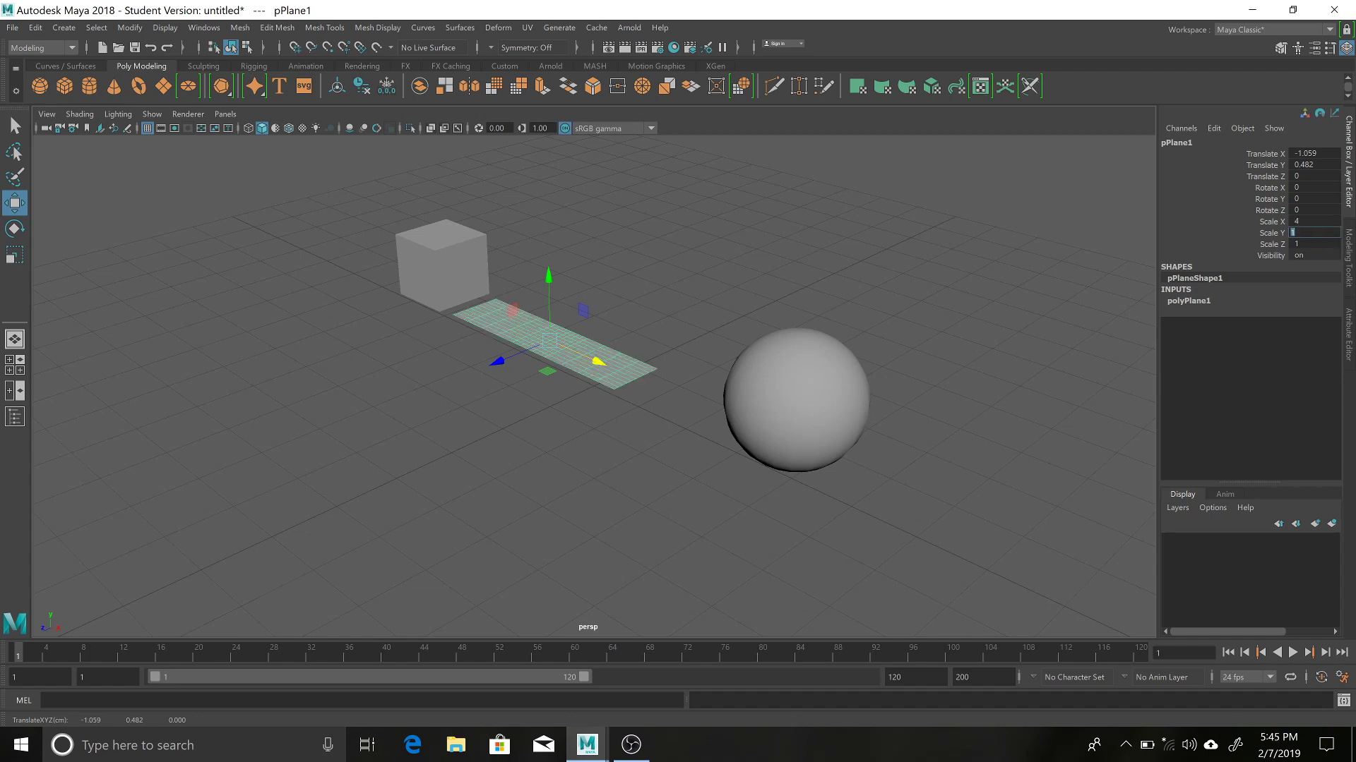
type("4")
key("Tab")
key("Return")
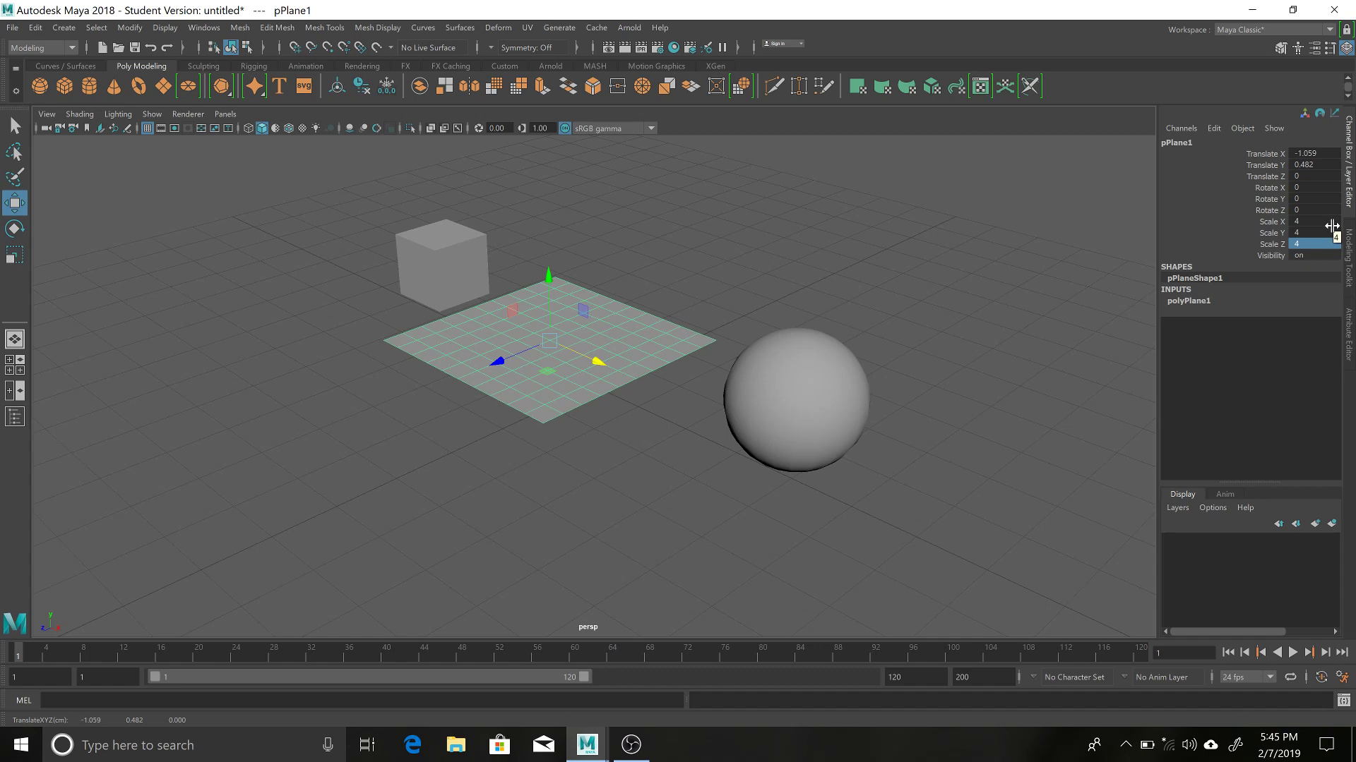
- Set the sphere's Scale X, Scale Y and Scale Z to 0.5
left_click(801, 427)
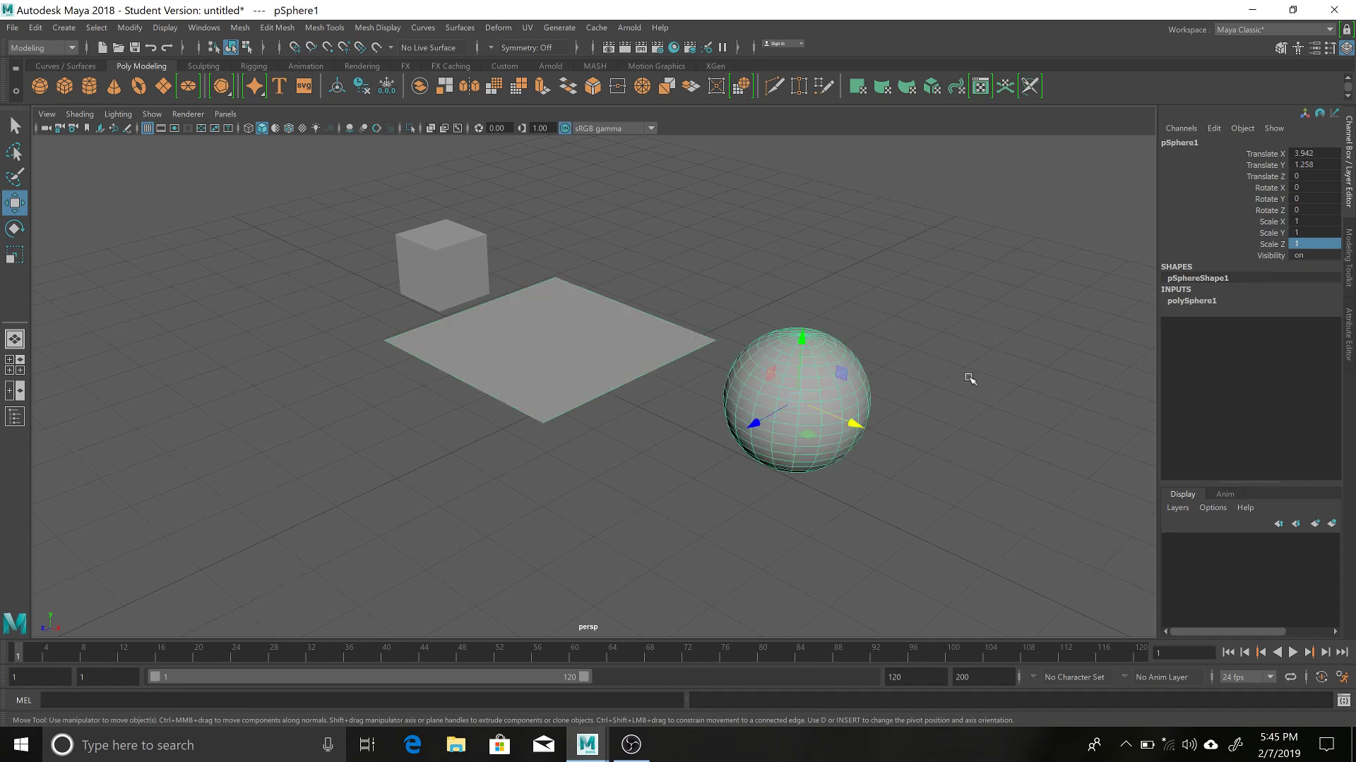
left_click(999, 353)
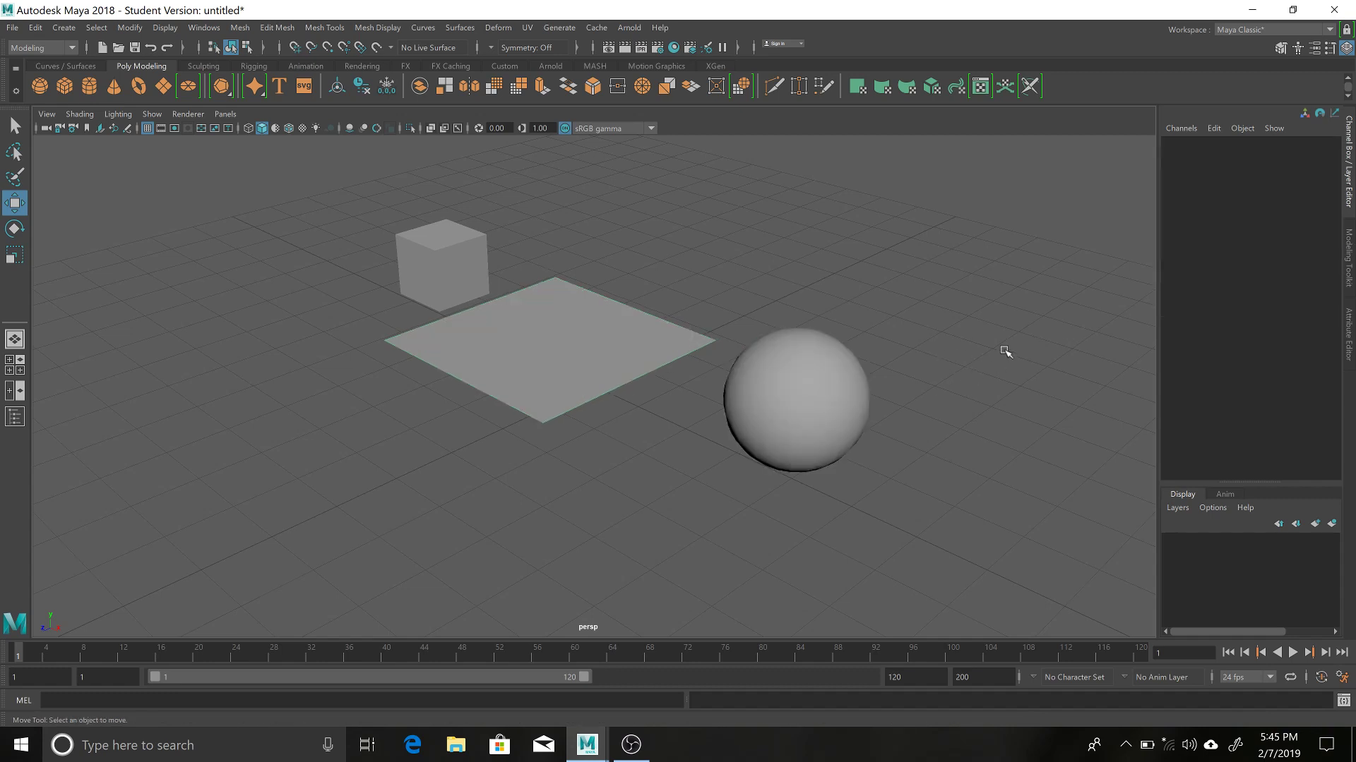
left_click(796, 400)
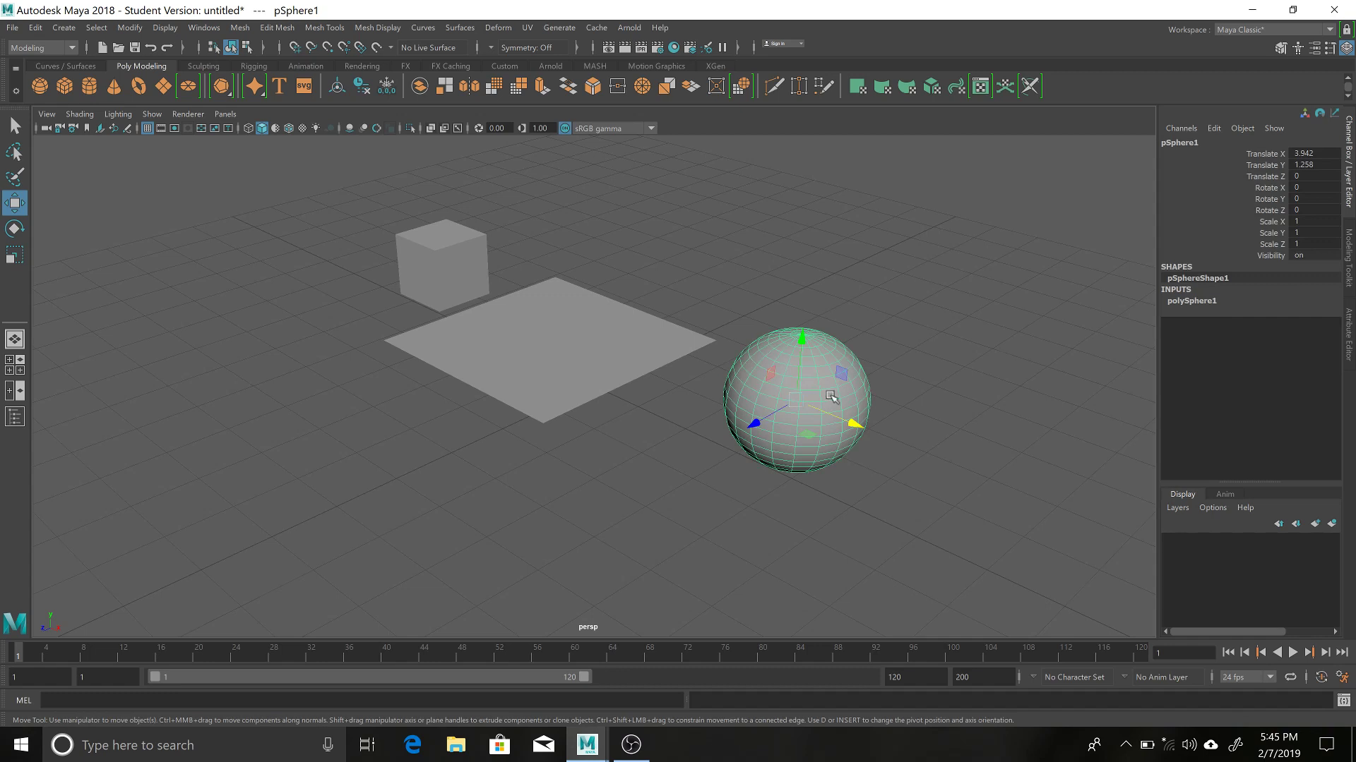
double_click(1308, 223)
type("0.5")
key("Tab")
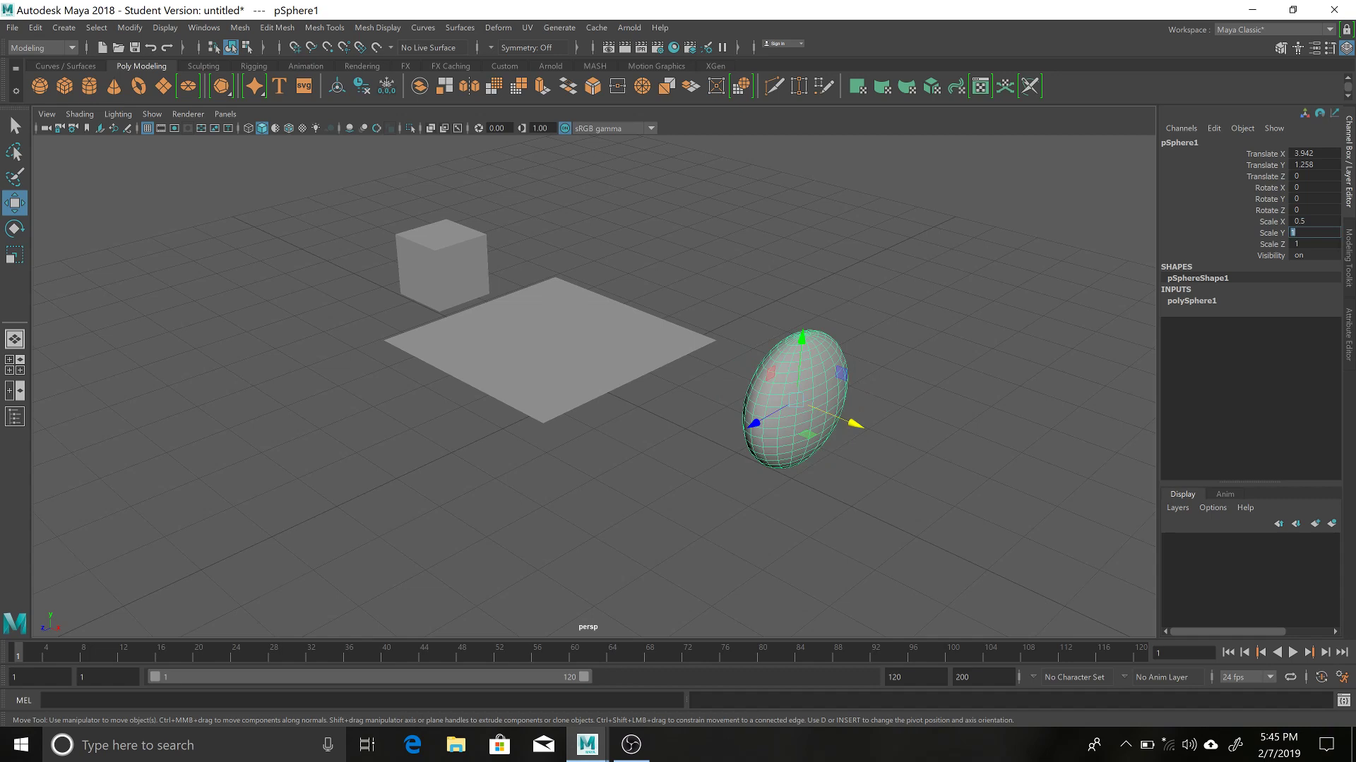
type("0.5")
key("Tab")
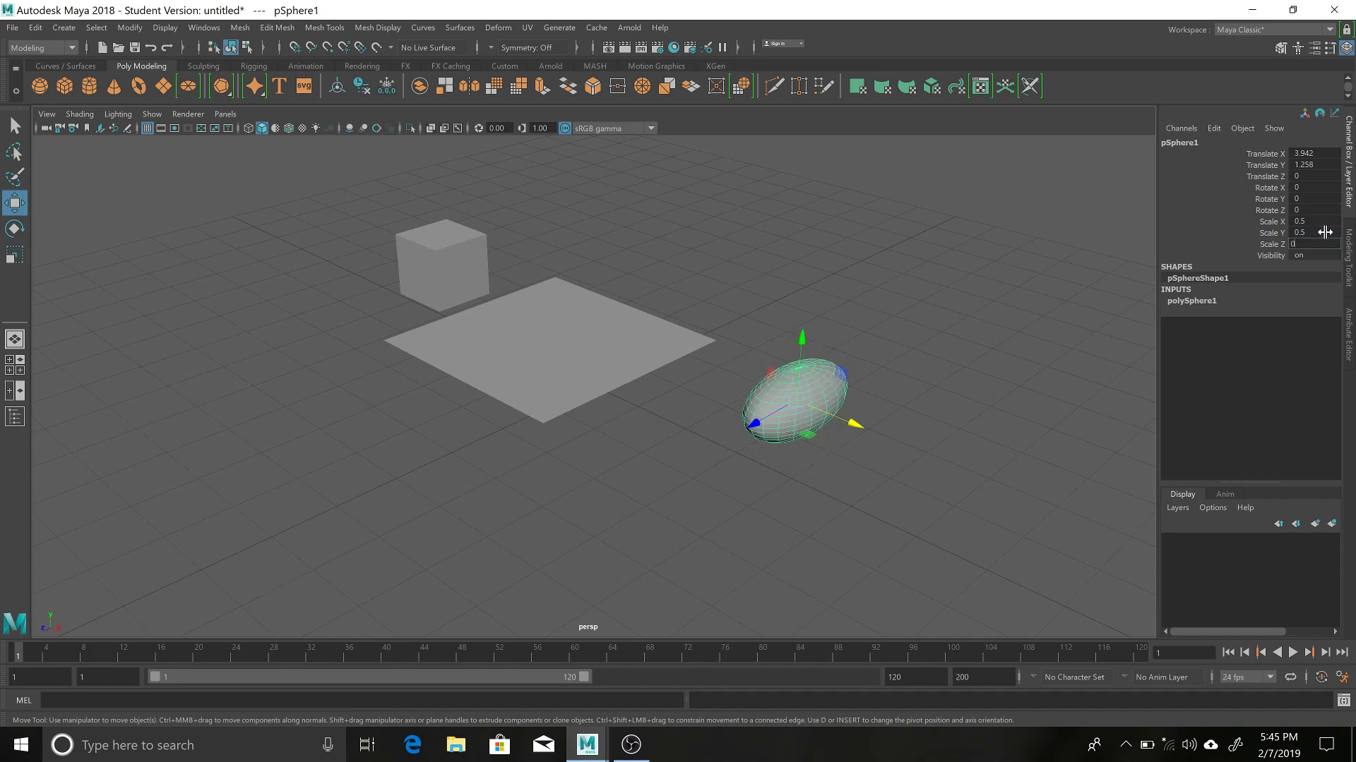
type("0.54")
key("Return")
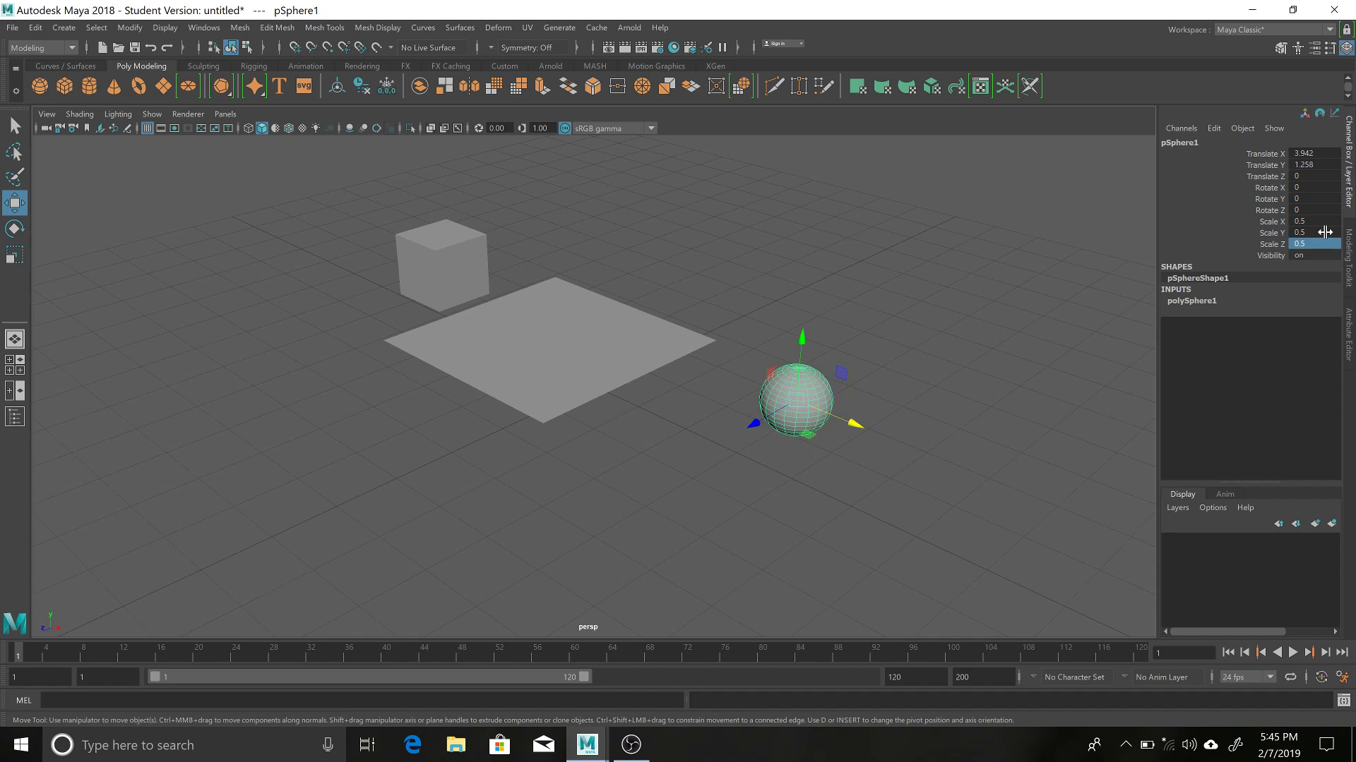
- Deselect the sphere and switch the perspective view to wireframe display
left_click(784, 258)
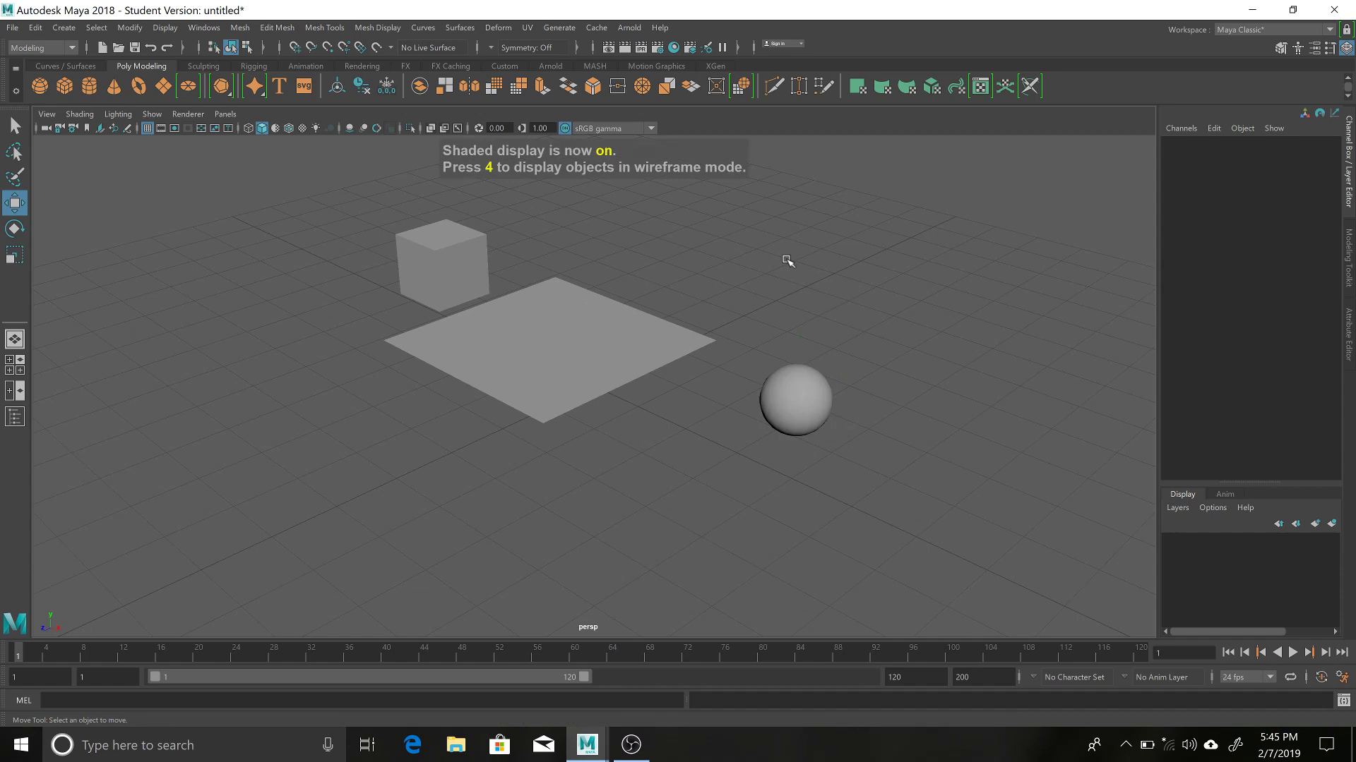
key("4")
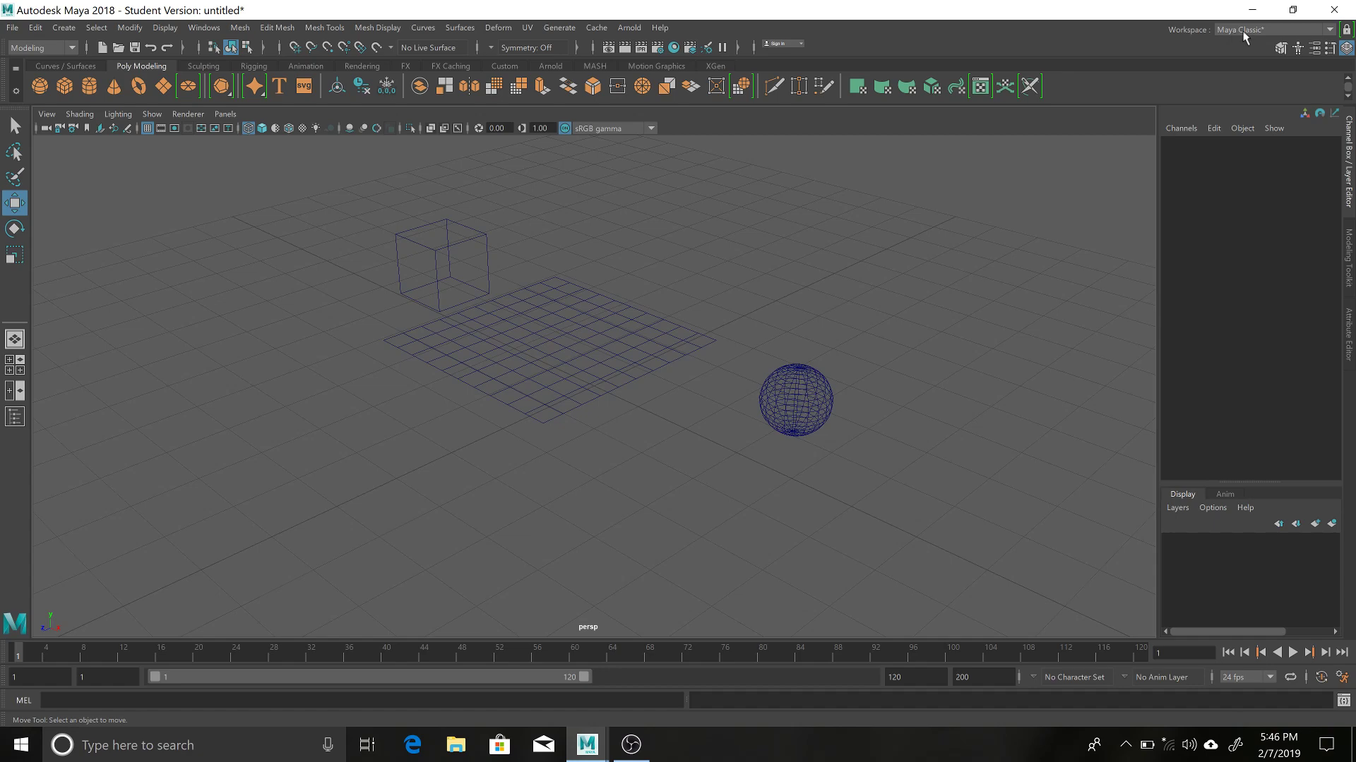
left_click(1349, 183)
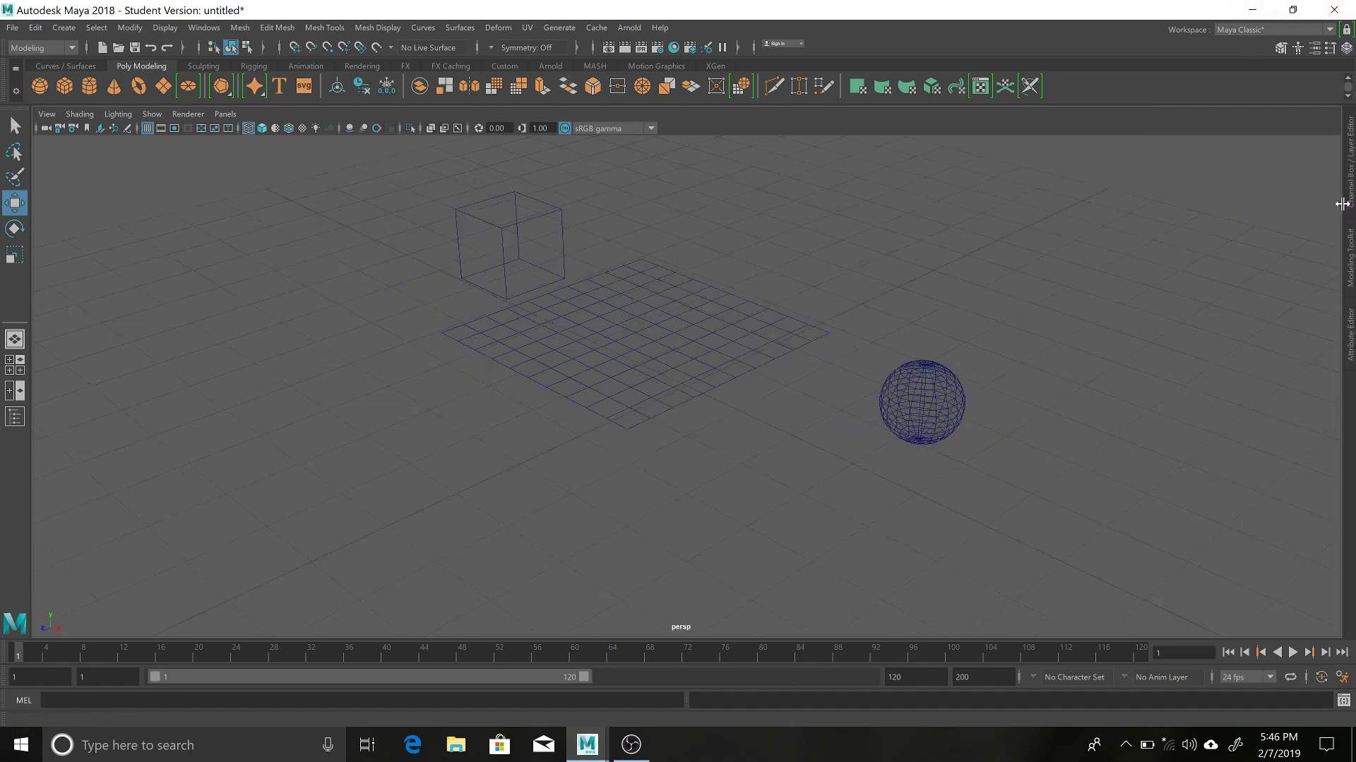
left_click(1350, 201)
left_click(1350, 254)
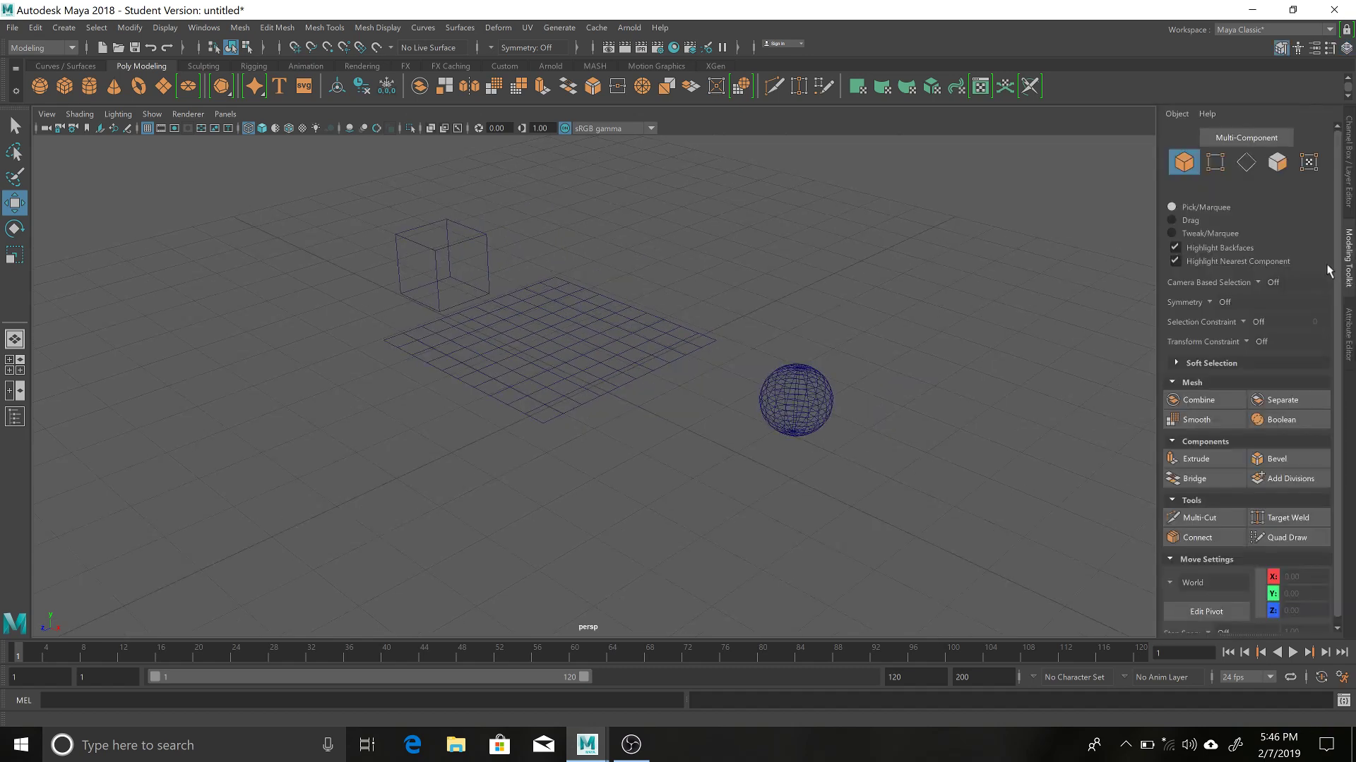
left_click(1349, 348)
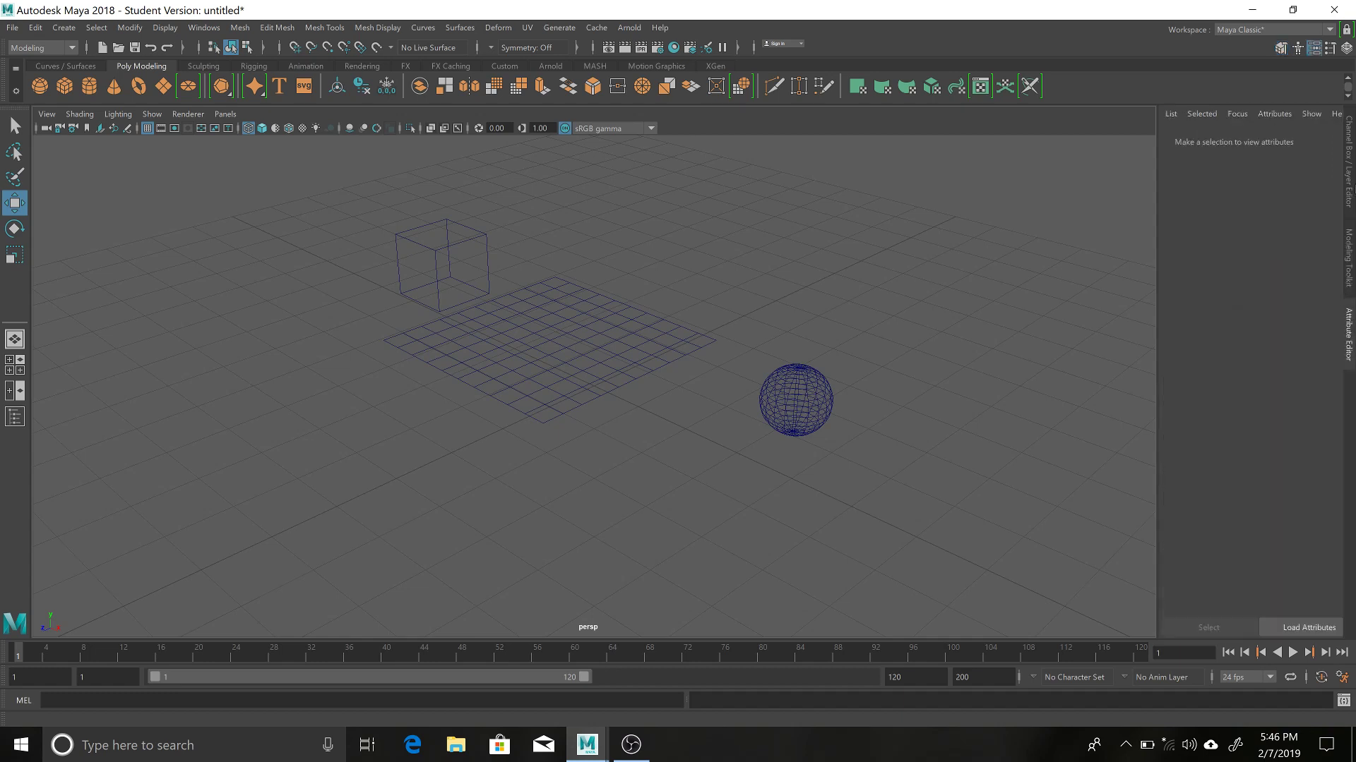
left_click(1348, 176)
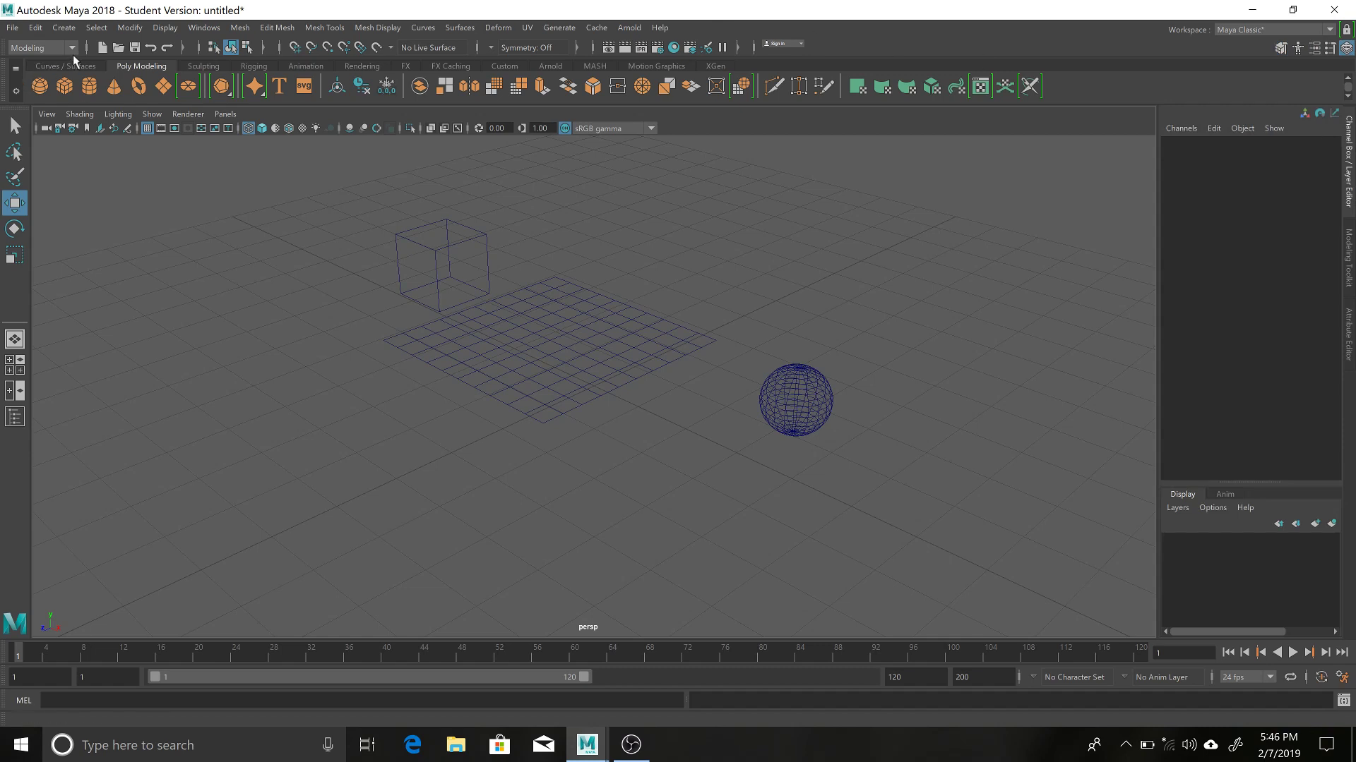
left_click(39, 31)
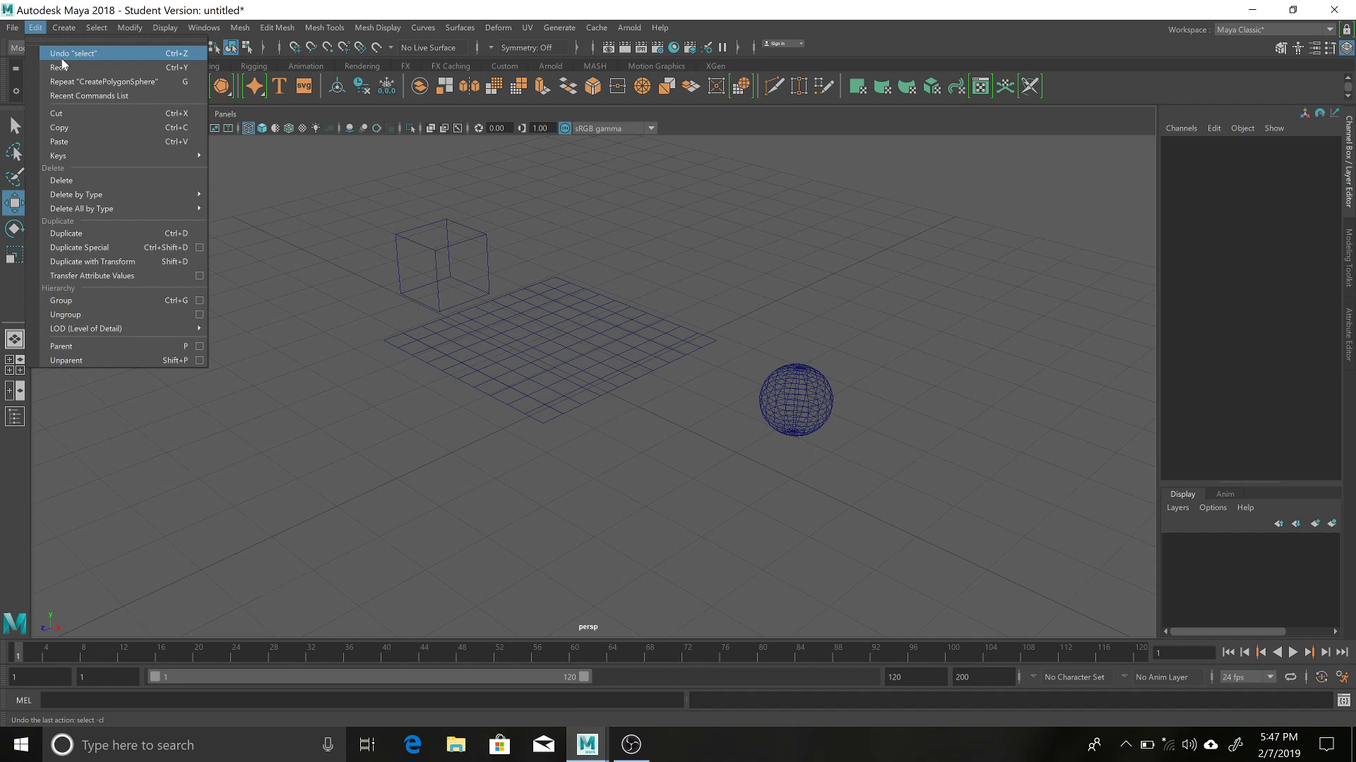
mouse_move(68, 27)
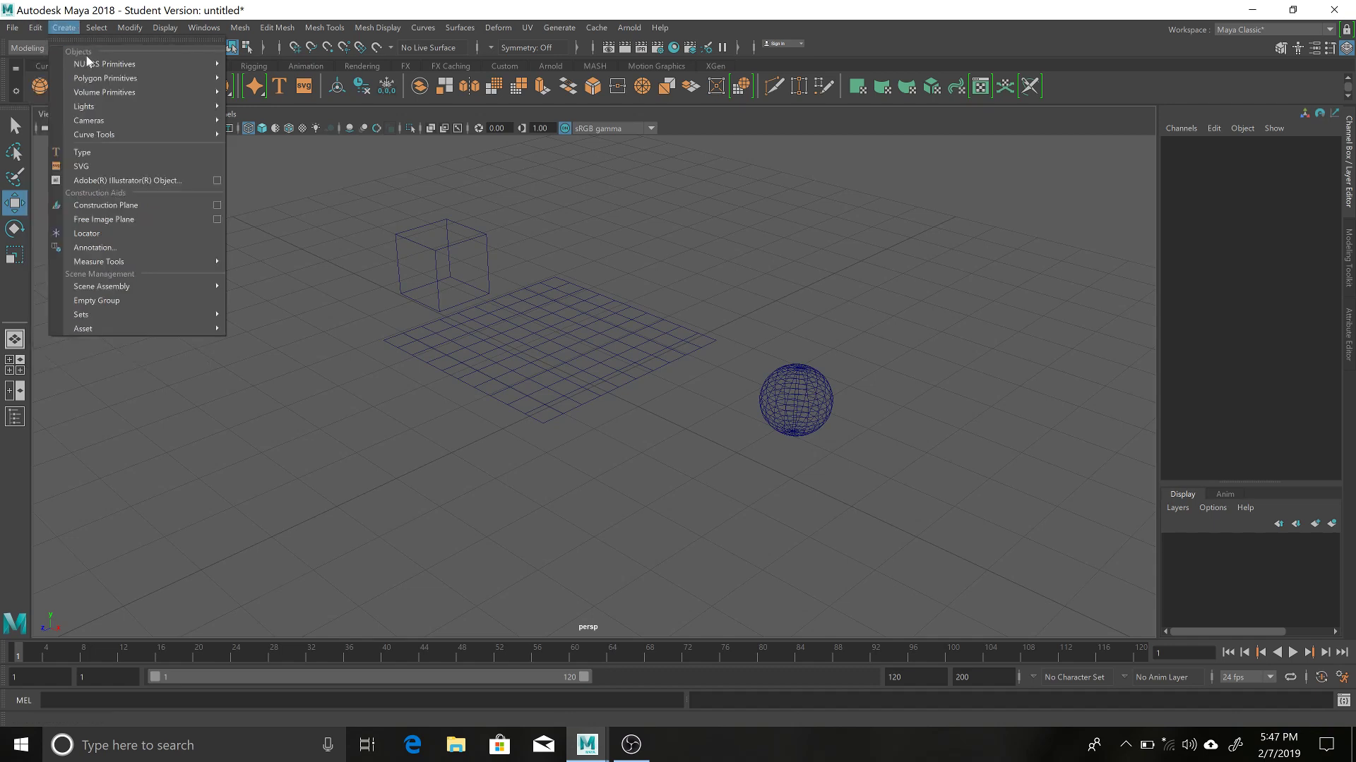